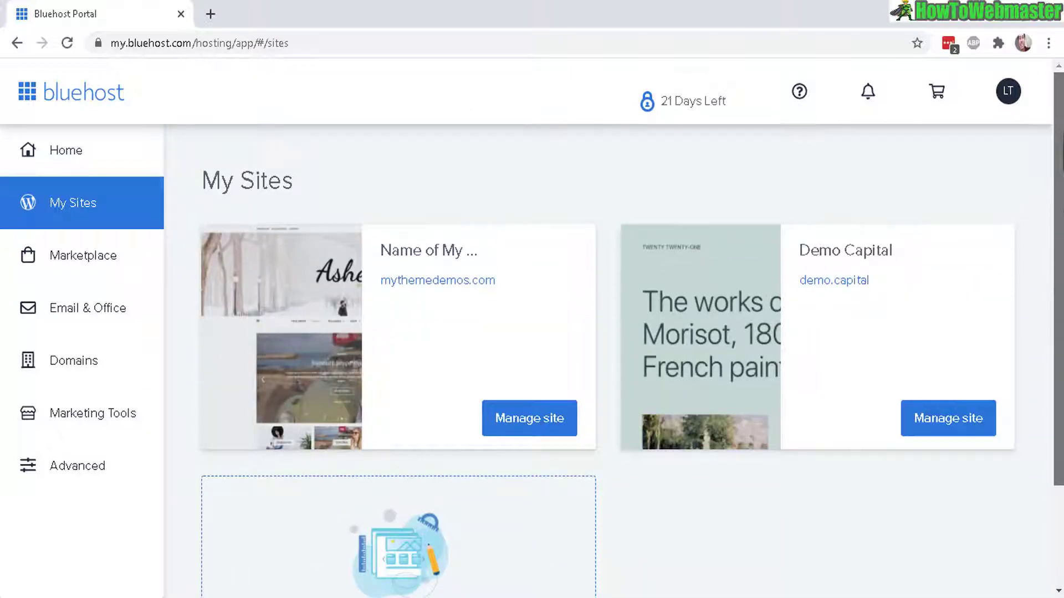
# Add a new site from My Sites and choose to build it with Bluehost Website Builder.
pyautogui.scroll(-2, 78, 210)
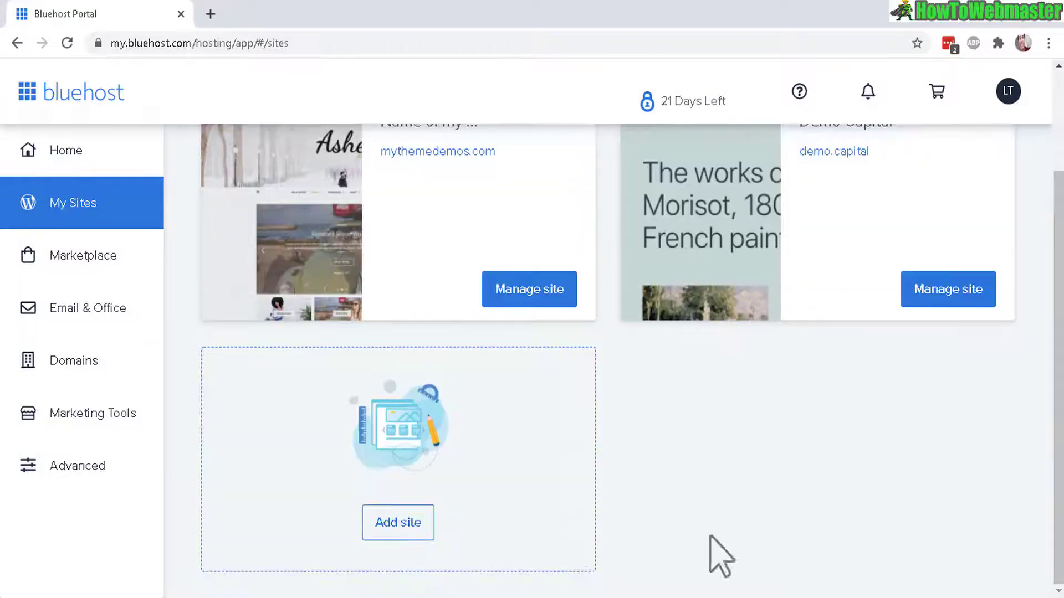
pyautogui.click(398, 532)
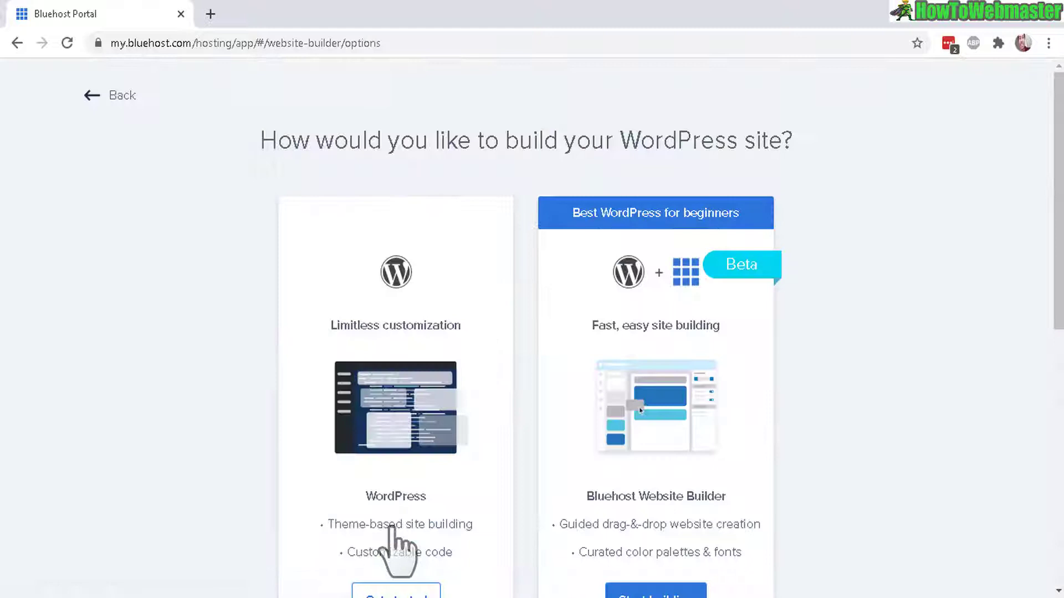
pyautogui.scroll(-2, 536, 148)
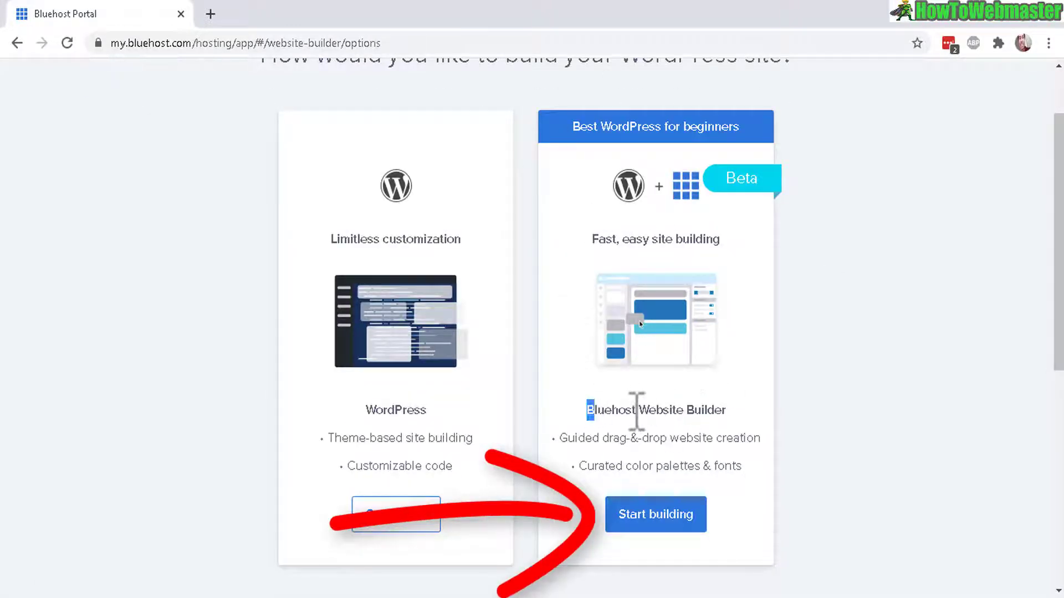
pyautogui.moveTo(636, 410); pyautogui.dragTo(736, 432)
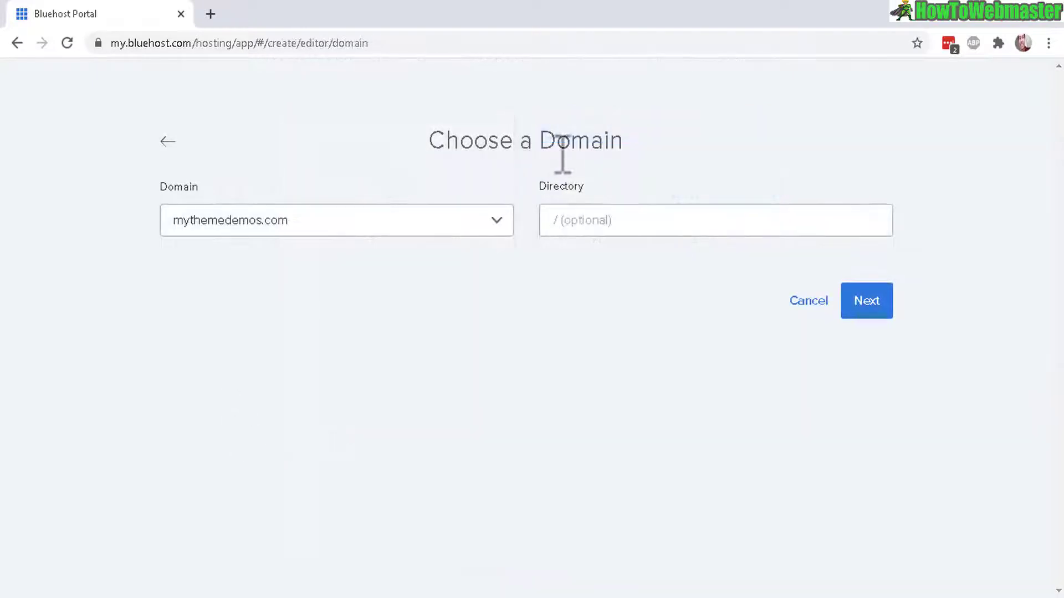
# Keep mythemedemos.com as the domain, set the directory to 'builder', and continue.
pyautogui.click(495, 221)
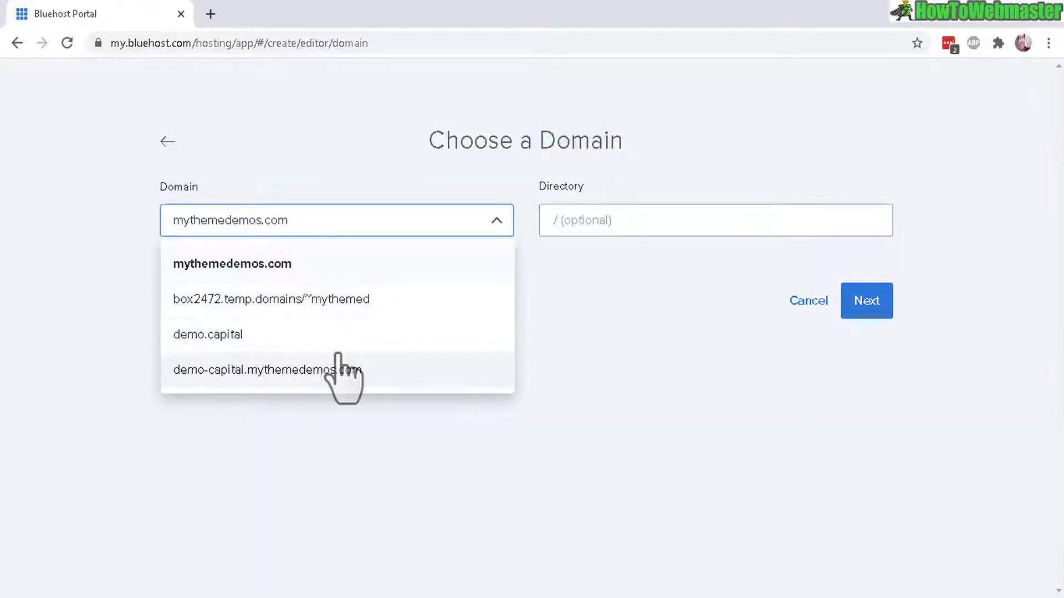
pyautogui.click(591, 213)
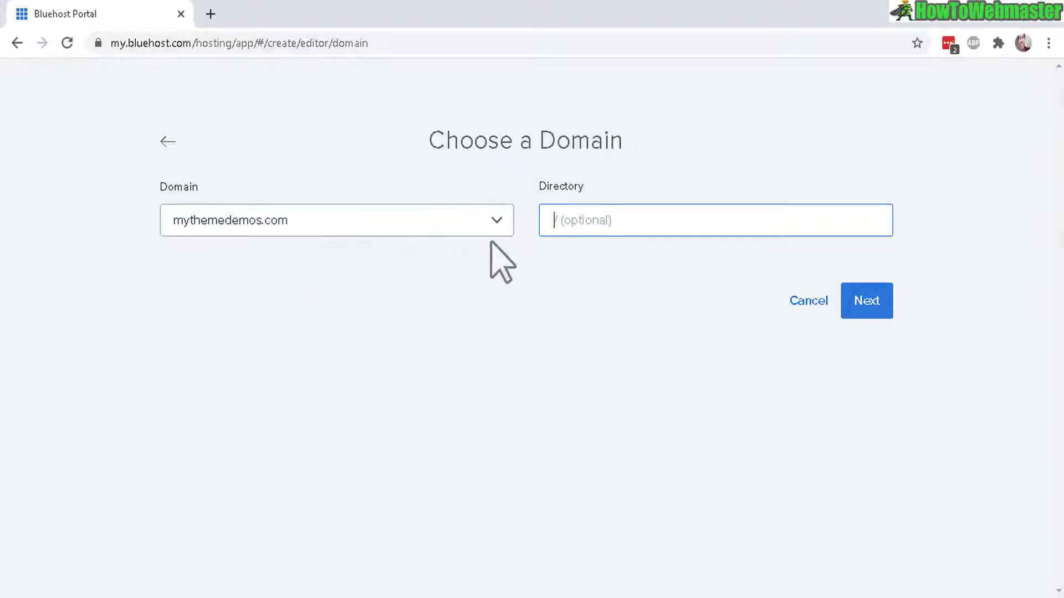
pyautogui.write('builder')
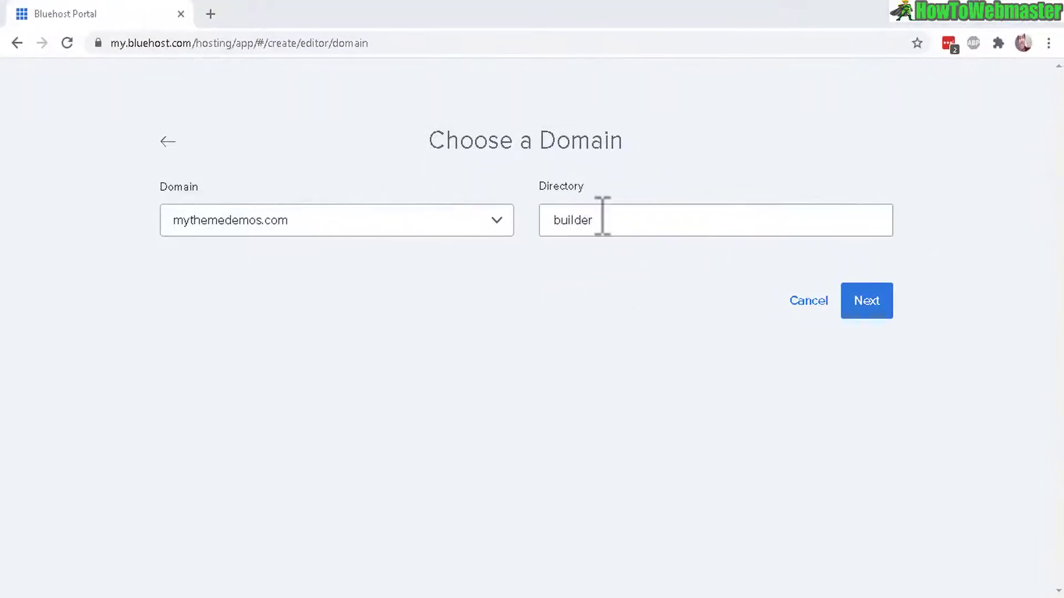
pyautogui.click(559, 222)
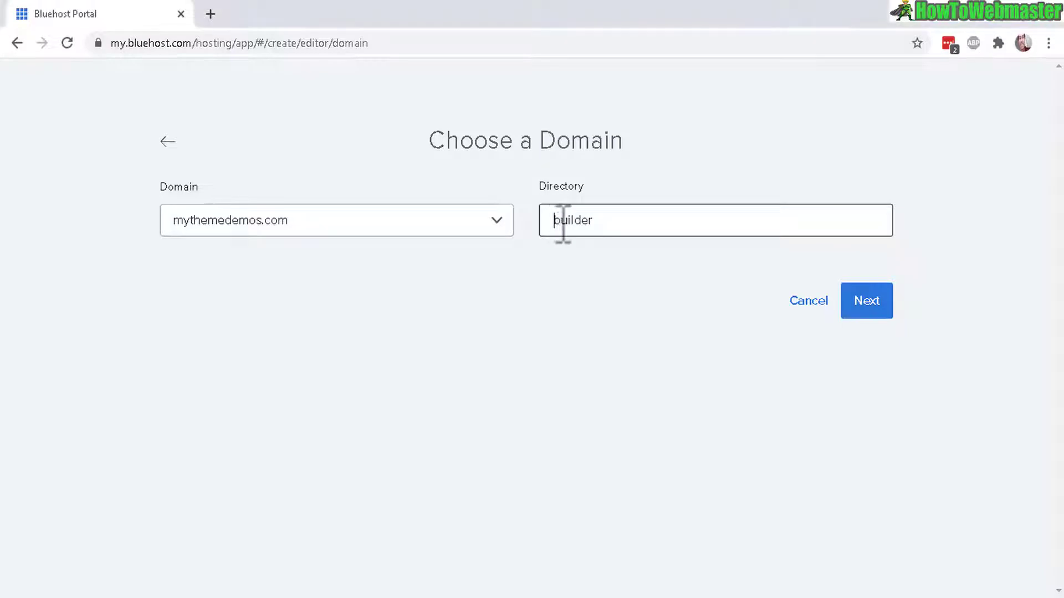
pyautogui.click(876, 289)
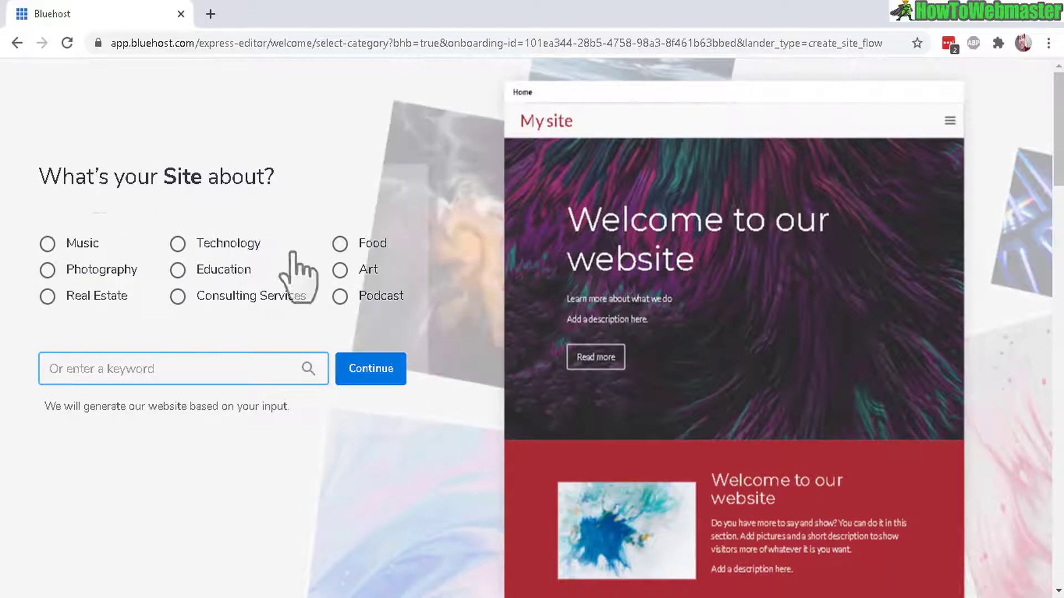
# Choose Food as the site topic and name the site Leon's Restaurant.
pyautogui.click(340, 244)
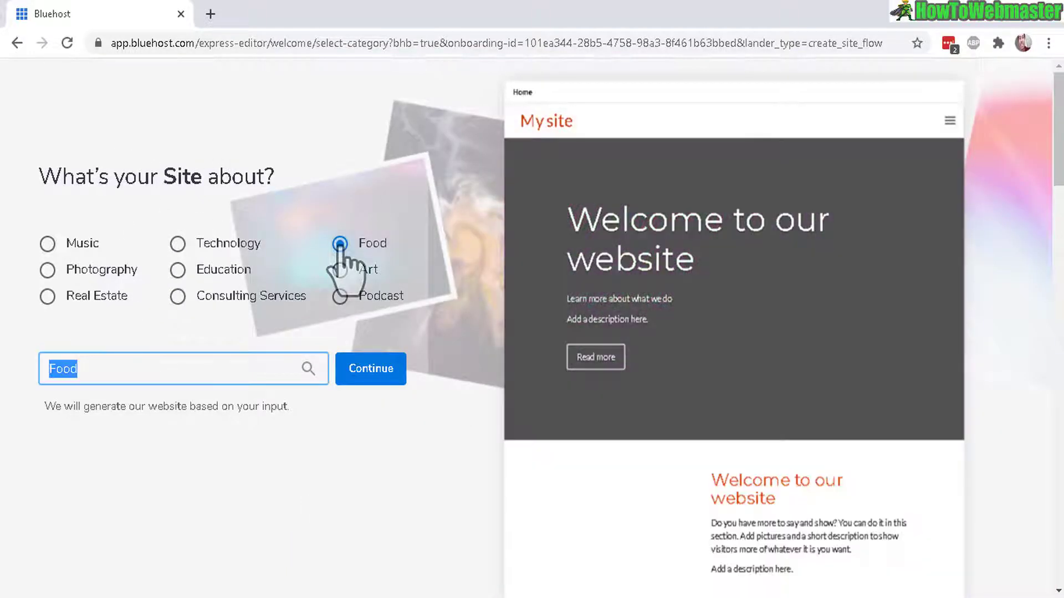
pyautogui.click(386, 374)
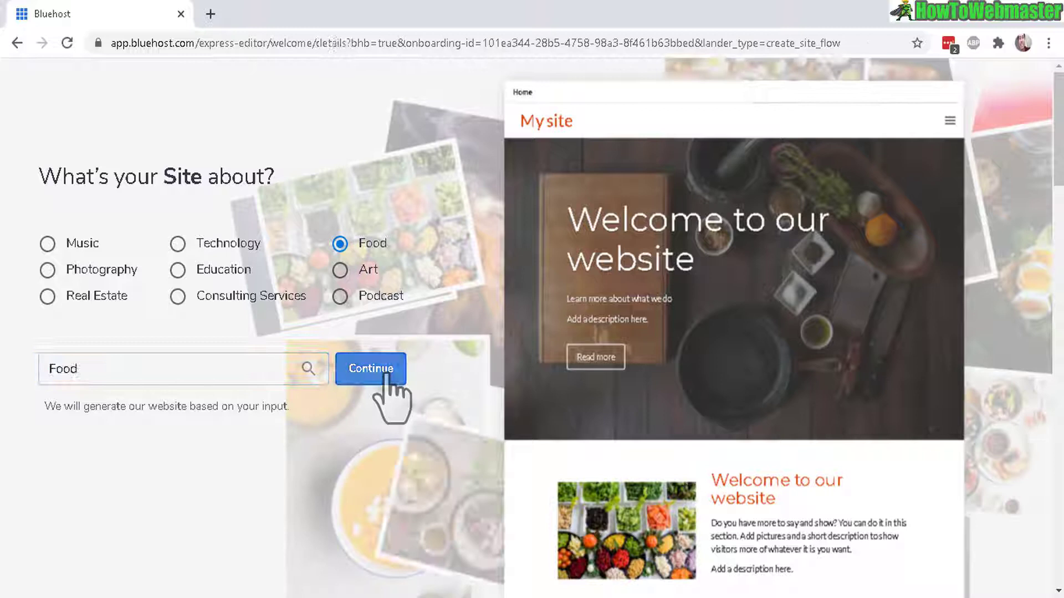
pyautogui.write('Leon’s Restaurant')
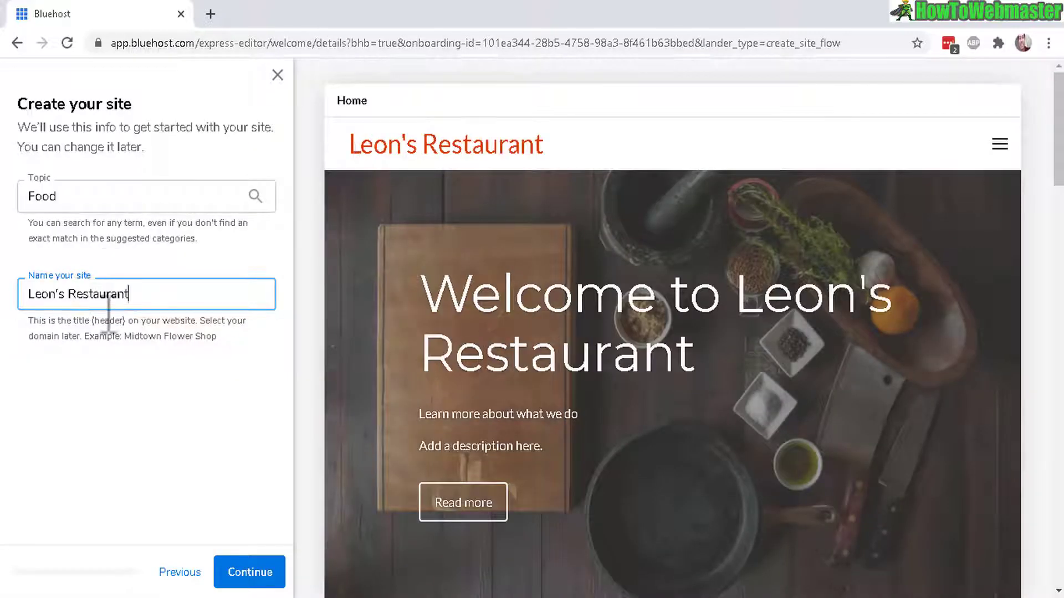
pyautogui.click(250, 572)
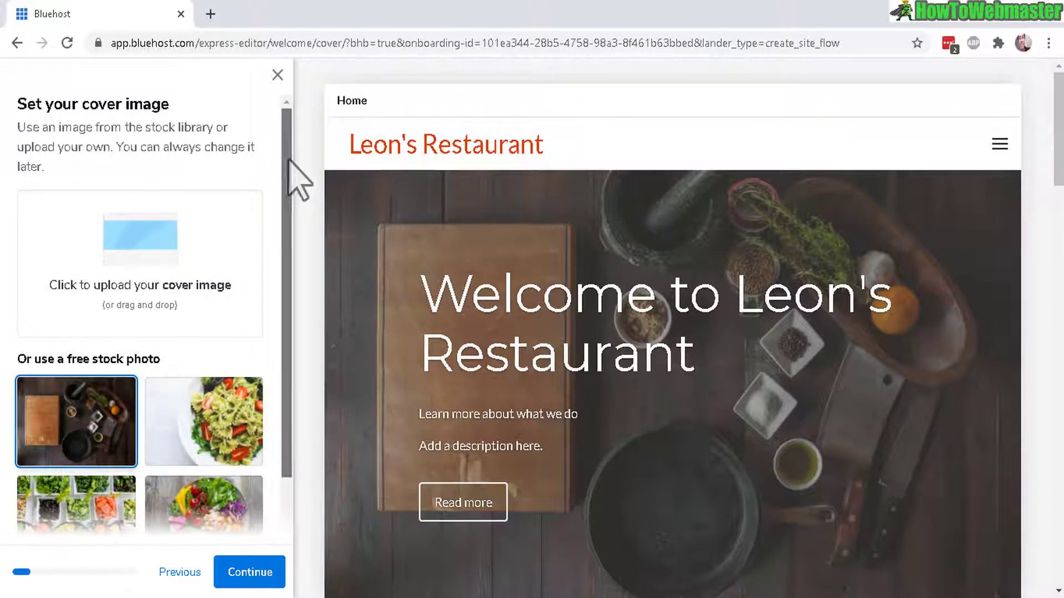
# Use the pasta stock photo as the cover image and add the Leon's logo.
pyautogui.scroll(-1, 292, 178)
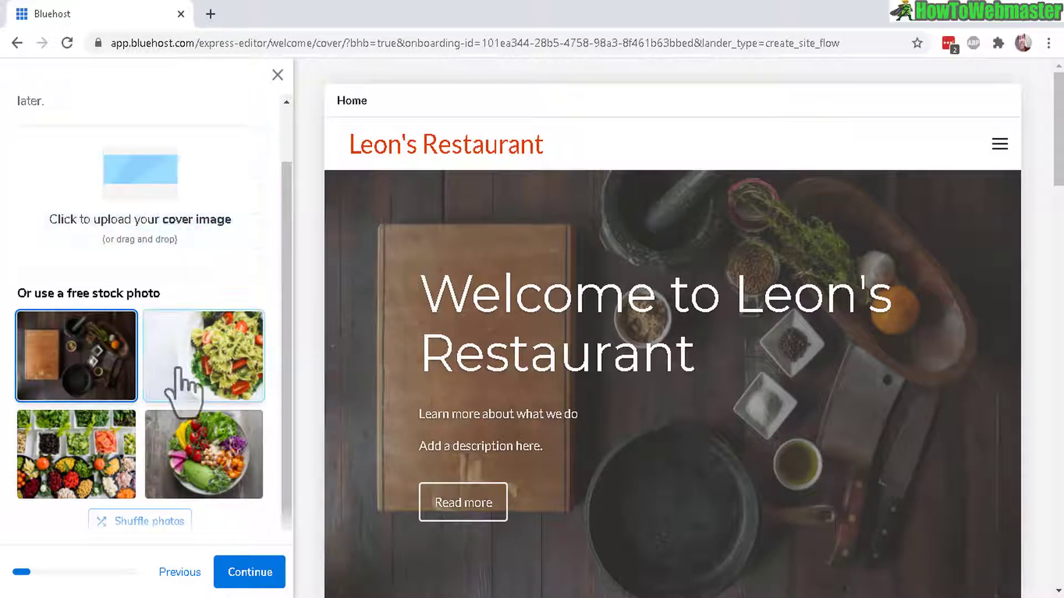
pyautogui.click(211, 387)
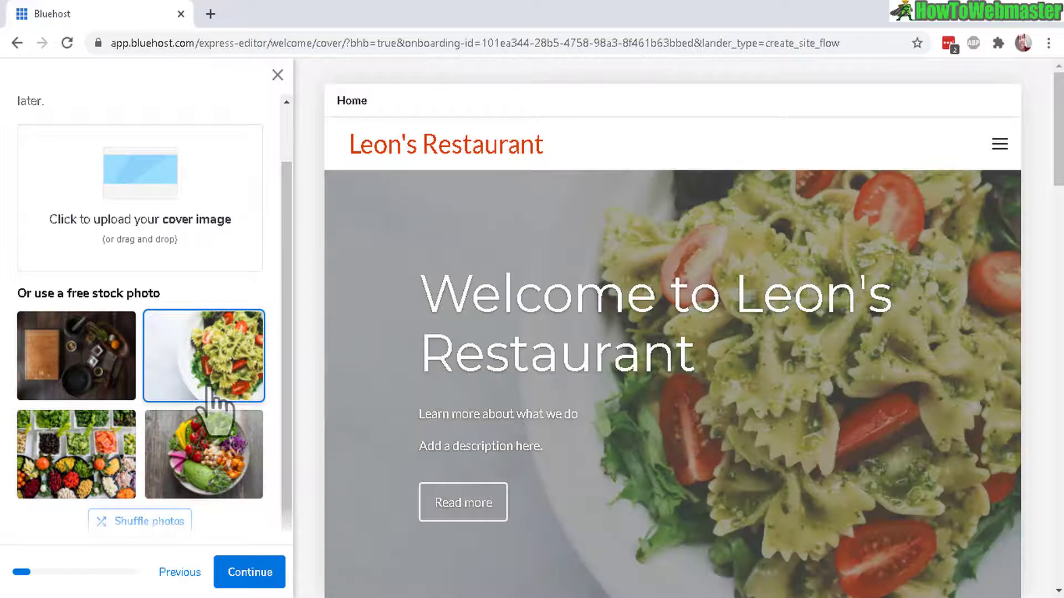
pyautogui.click(254, 574)
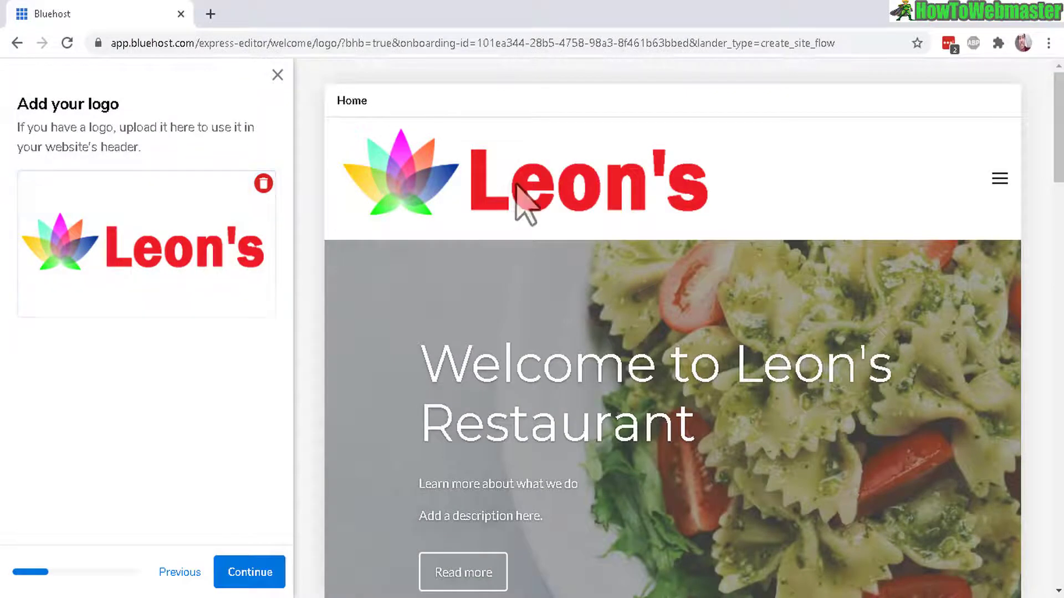
pyautogui.click(248, 560)
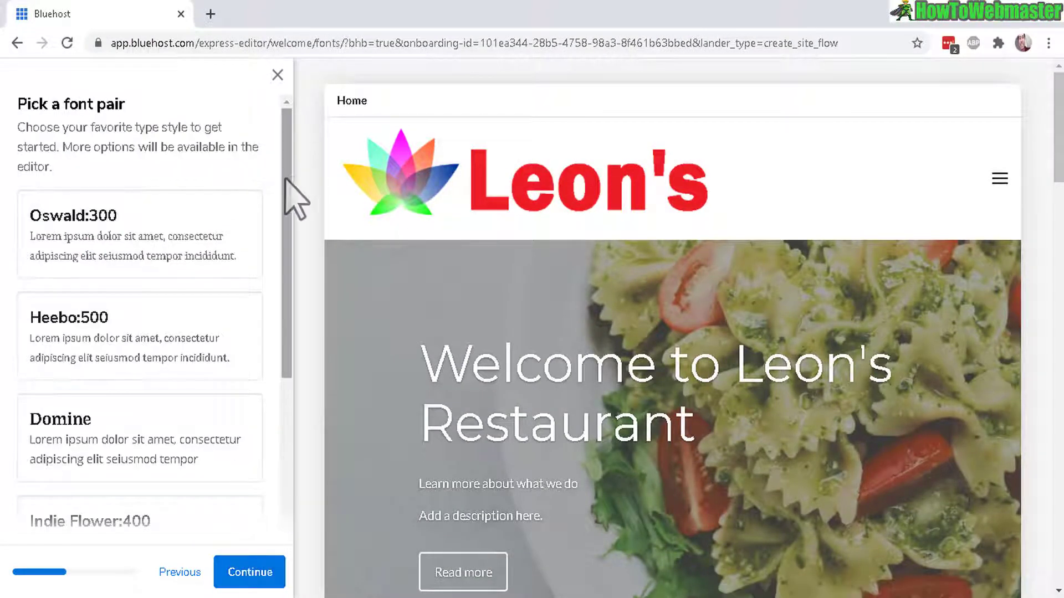
# Choose the Domine font pair for the site.
pyautogui.moveTo(291, 190); pyautogui.dragTo(296, 314)
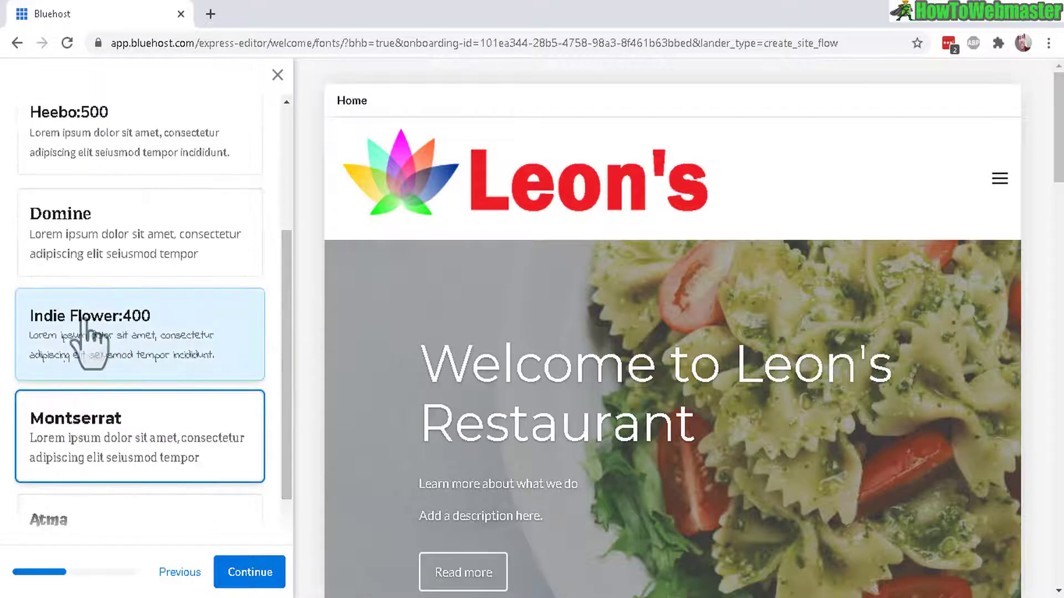
pyautogui.click(111, 233)
pyautogui.click(247, 575)
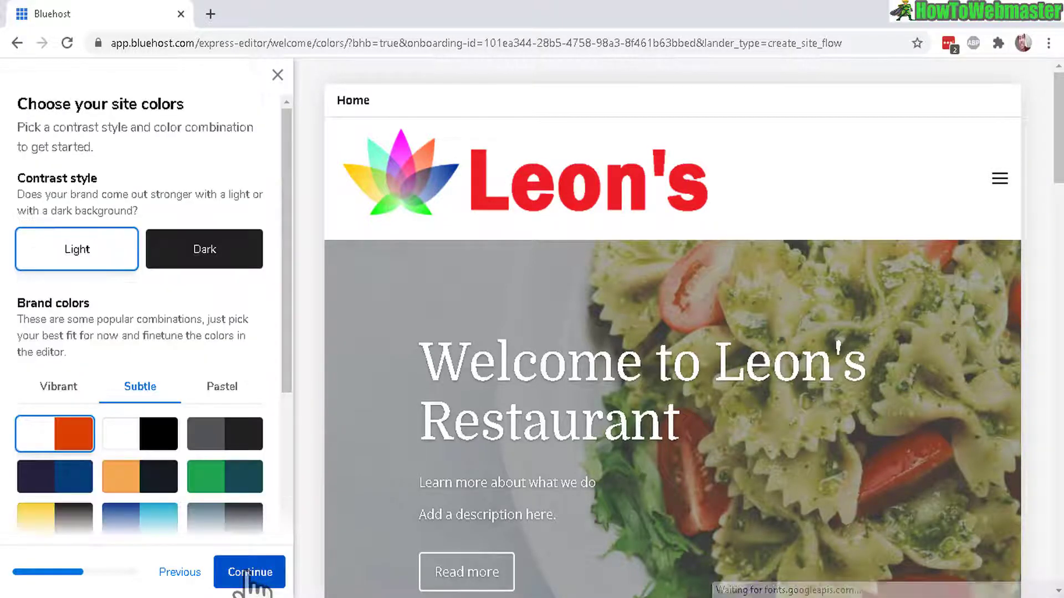
# Apply light contrast with the Subtle green-and-teal colour palette.
pyautogui.click(205, 257)
pyautogui.click(77, 249)
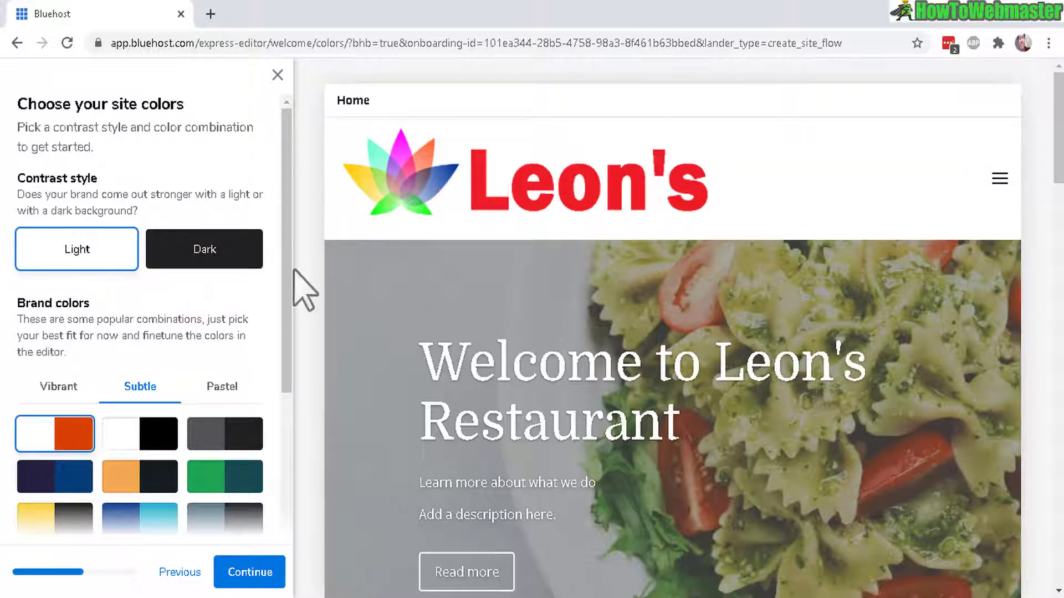
pyautogui.scroll(-4, 261, 275)
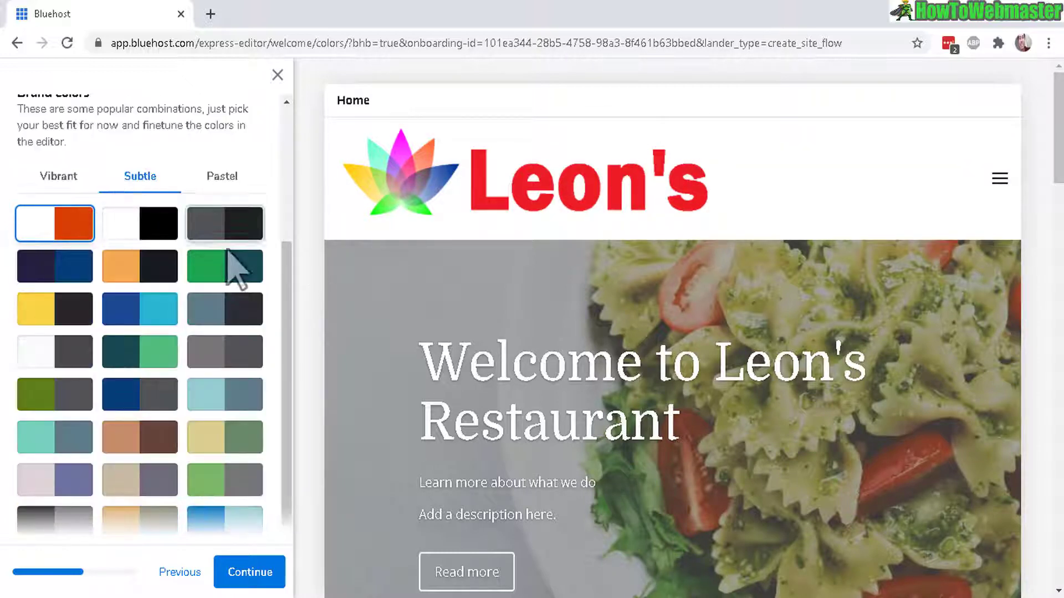
pyautogui.click(142, 293)
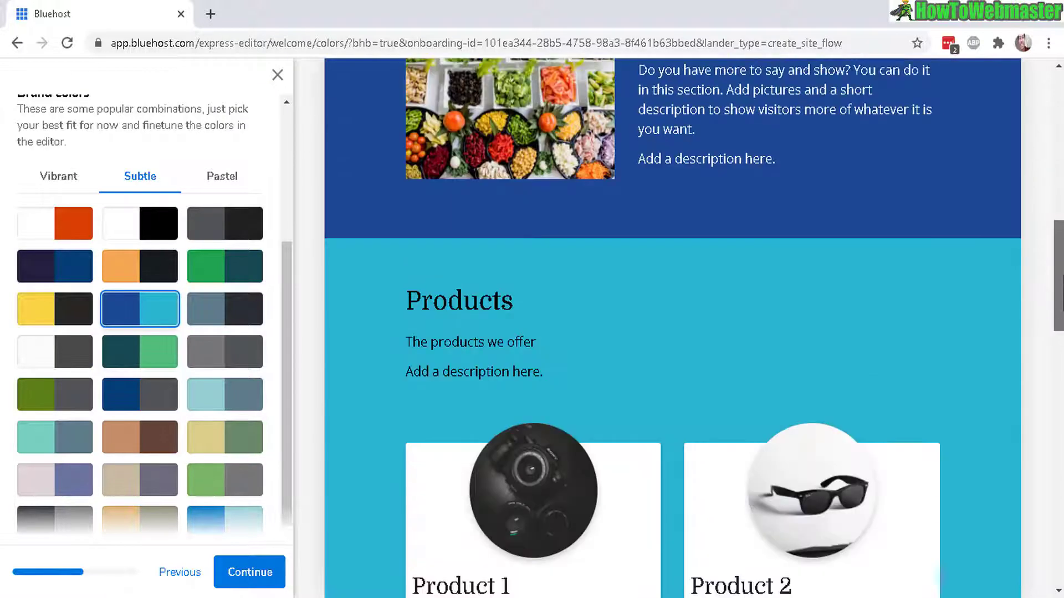
pyautogui.click(233, 307)
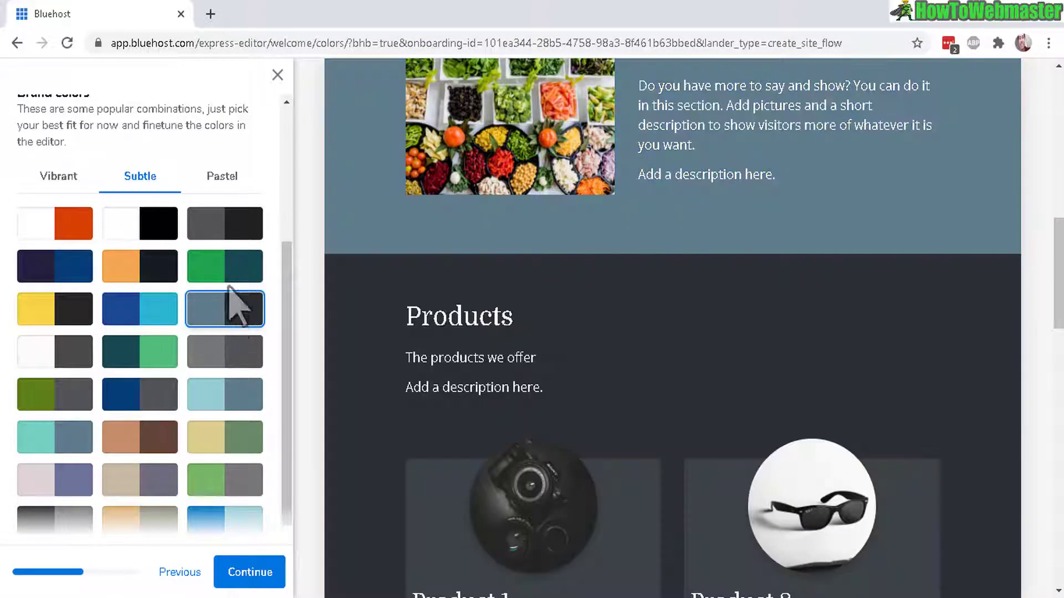
pyautogui.click(230, 272)
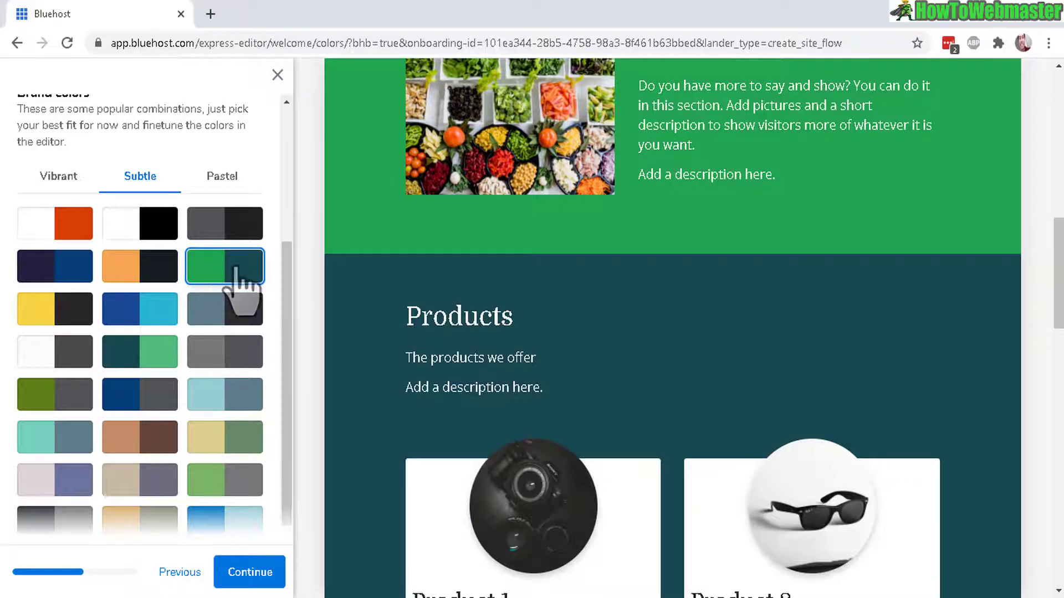
pyautogui.click(247, 571)
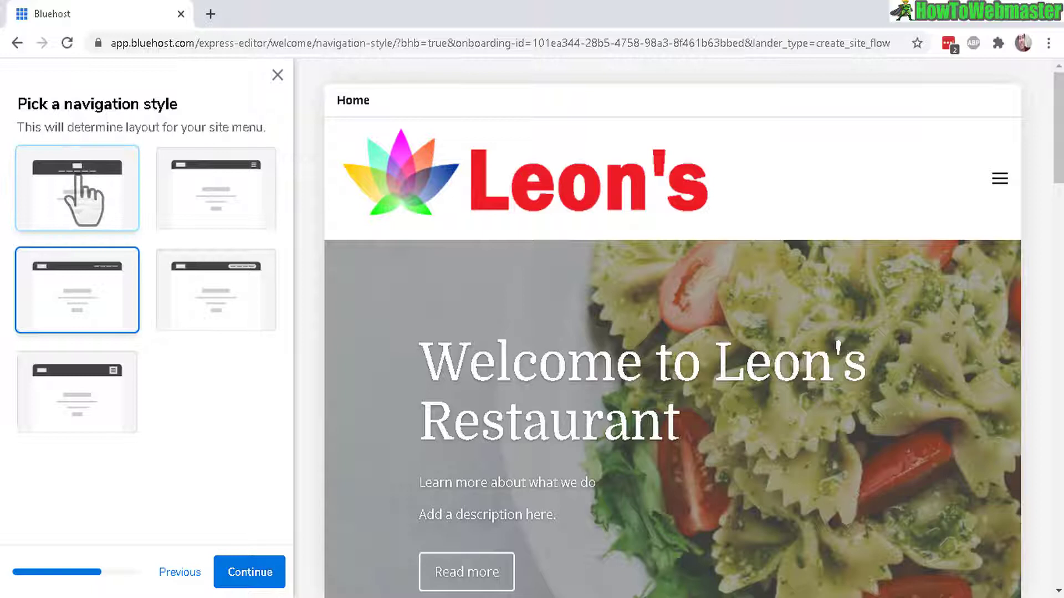
# Compare header layouts and keep the centred-logo navigation style.
pyautogui.click(87, 191)
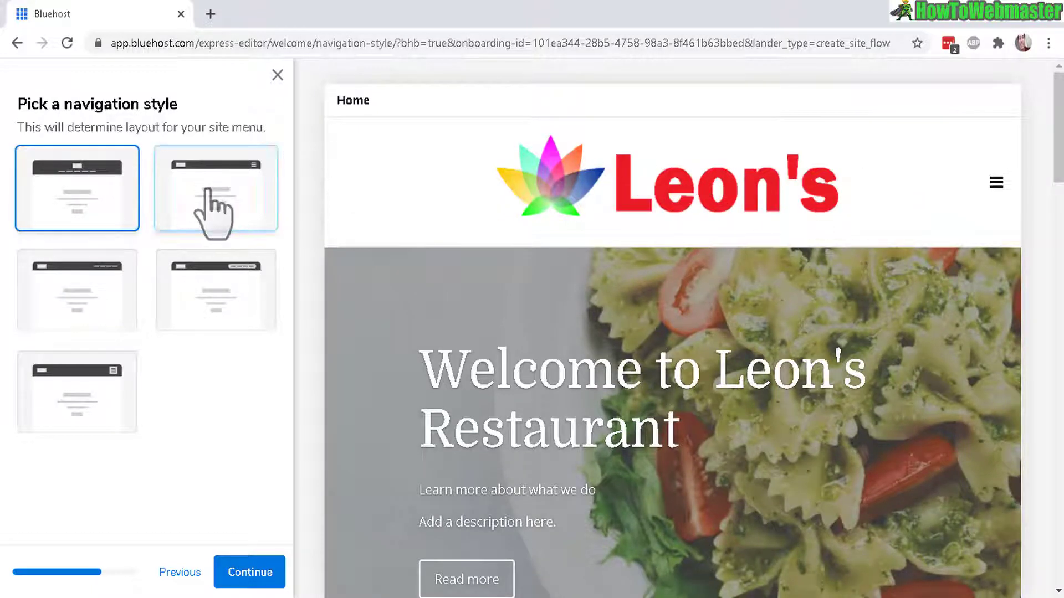
pyautogui.click(214, 200)
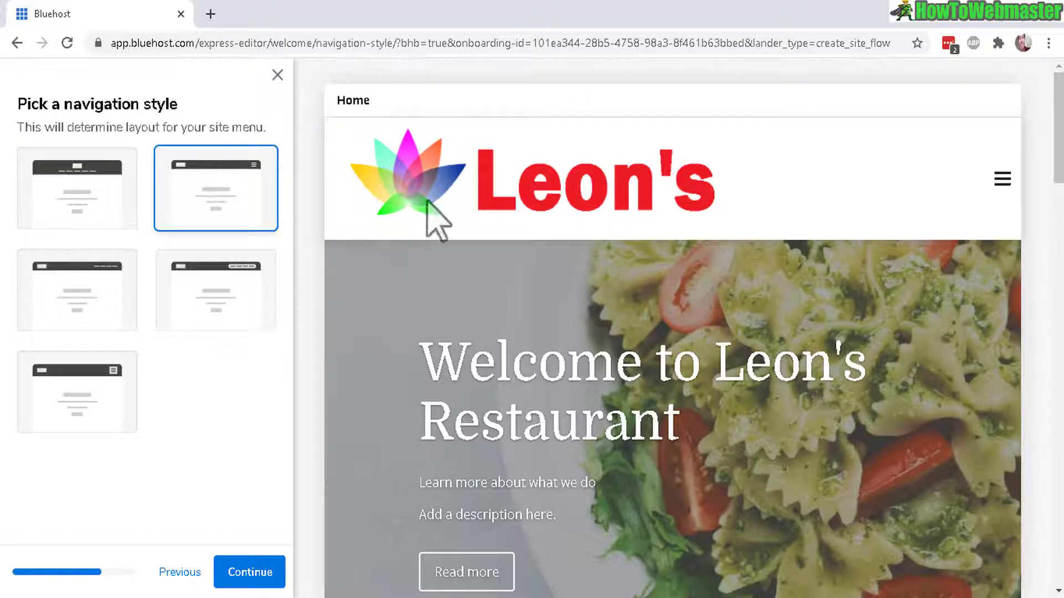
pyautogui.click(77, 391)
pyautogui.click(91, 224)
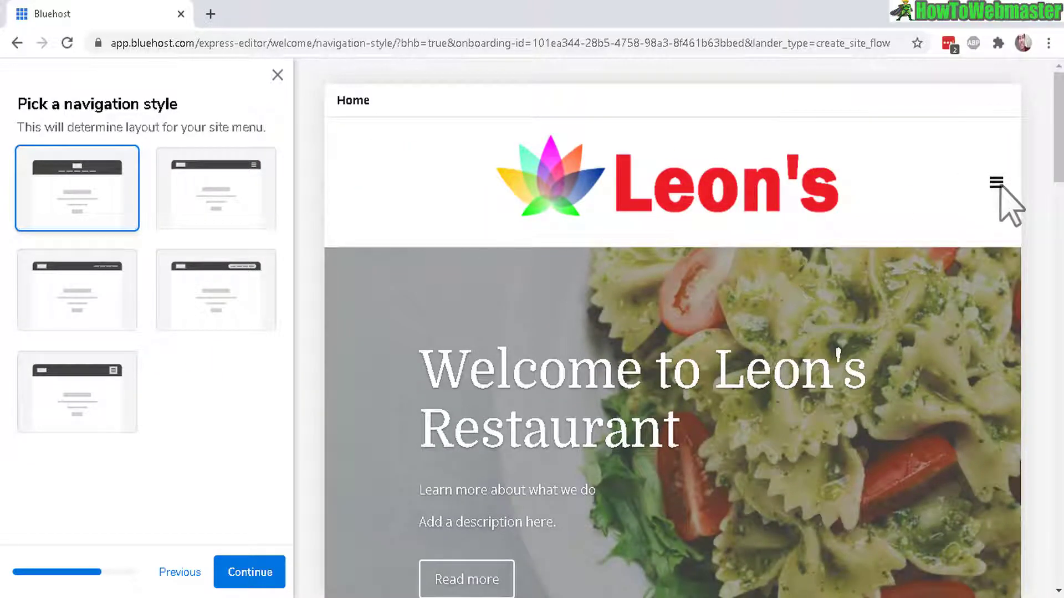
pyautogui.click(252, 571)
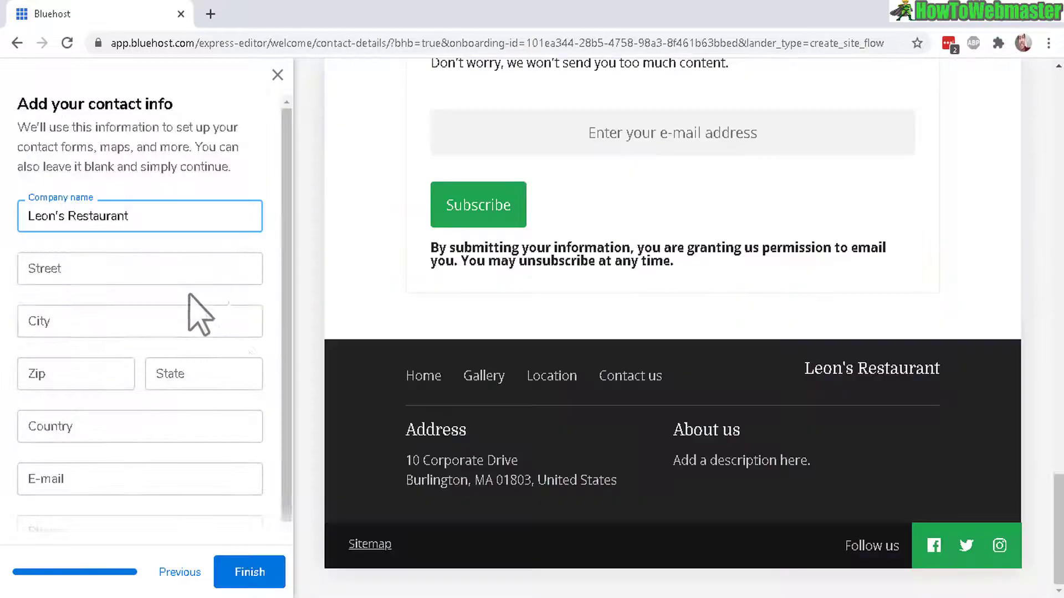
# Keep Leon's Restaurant as company name and finish setup to generate the site.
pyautogui.scroll(-1, 112, 480)
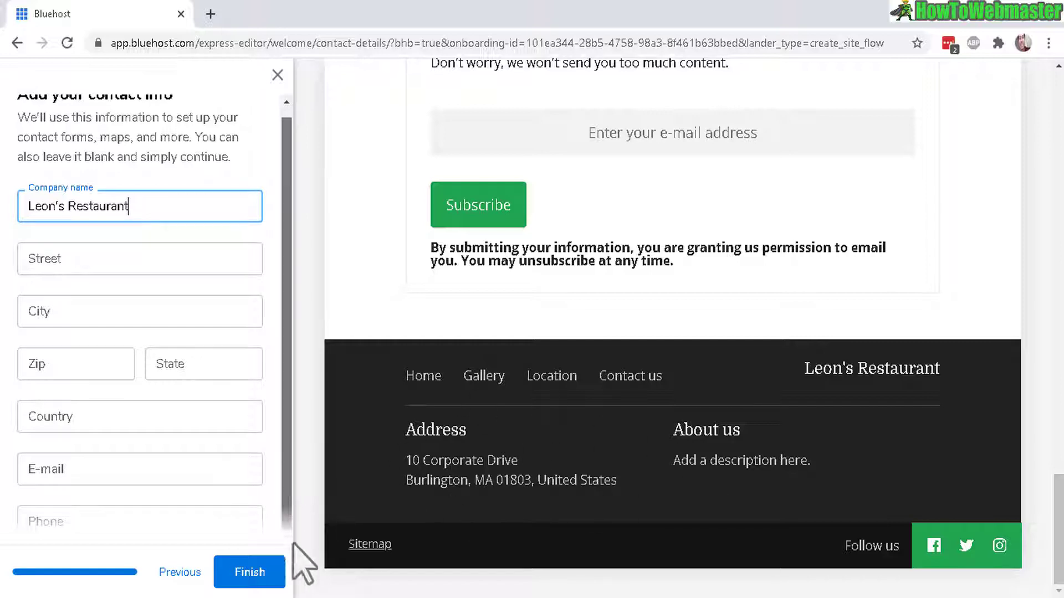
pyautogui.click(248, 574)
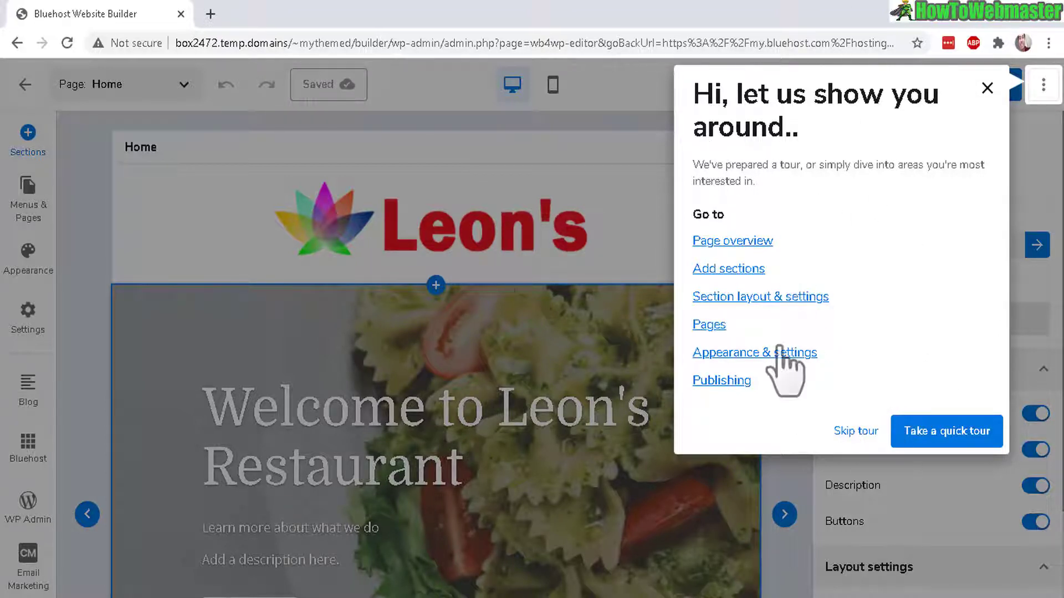
# Skip the welcome tour and start editing the cover's 'Learn more about what we do' subtitle.
pyautogui.click(856, 431)
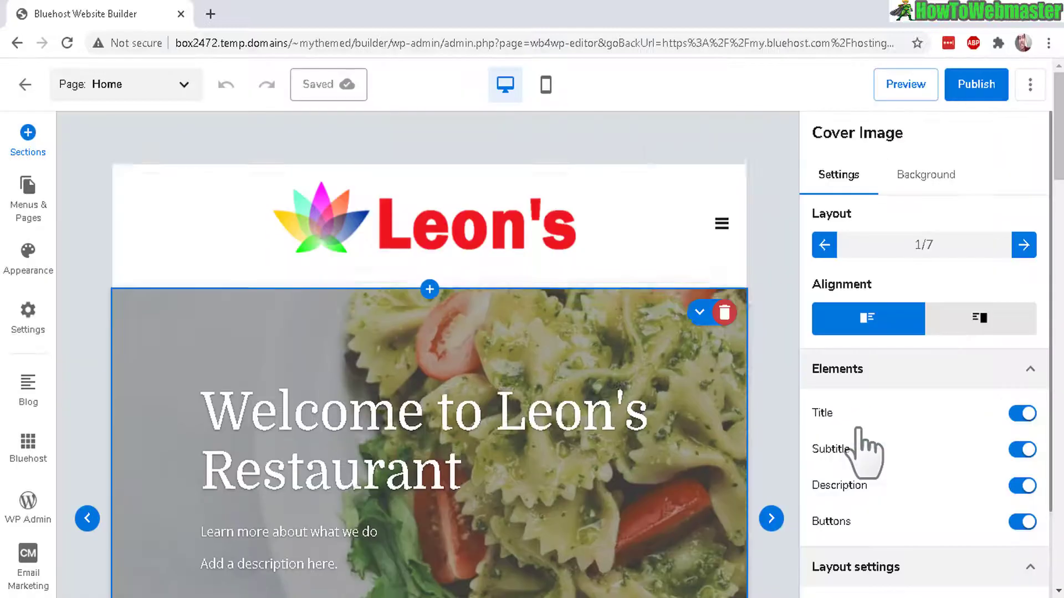
pyautogui.scroll(-15, 430, 355)
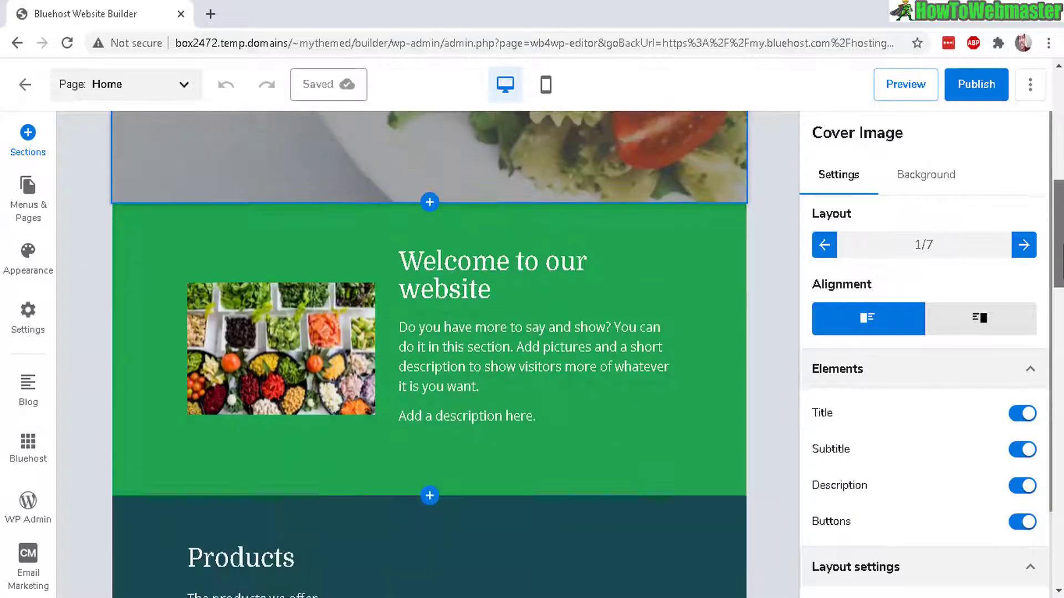
pyautogui.scroll(10, 429, 354)
pyautogui.scroll(6, 430, 354)
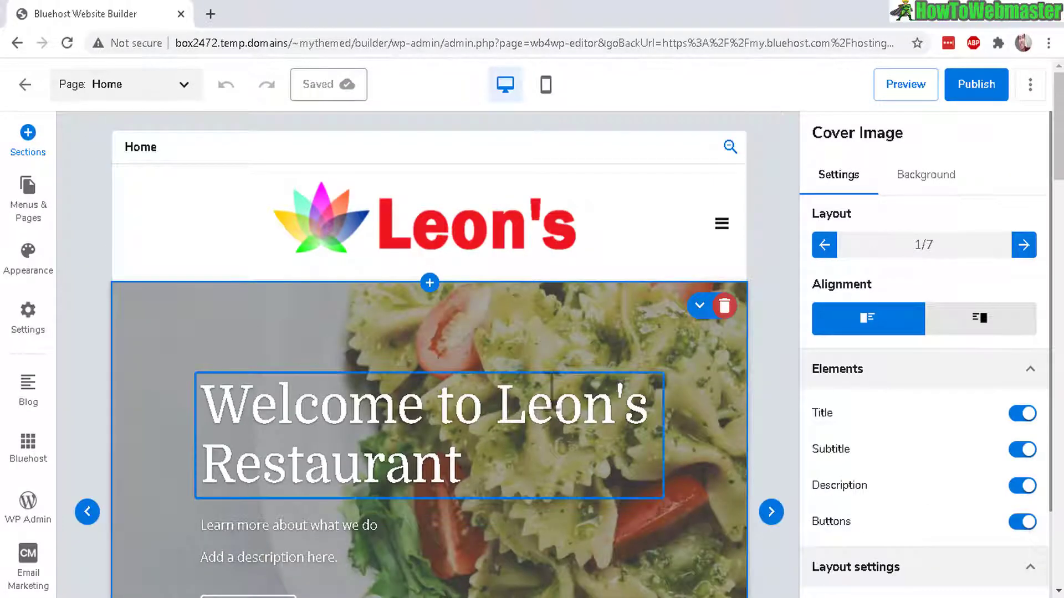
pyautogui.scroll(-5, 429, 225)
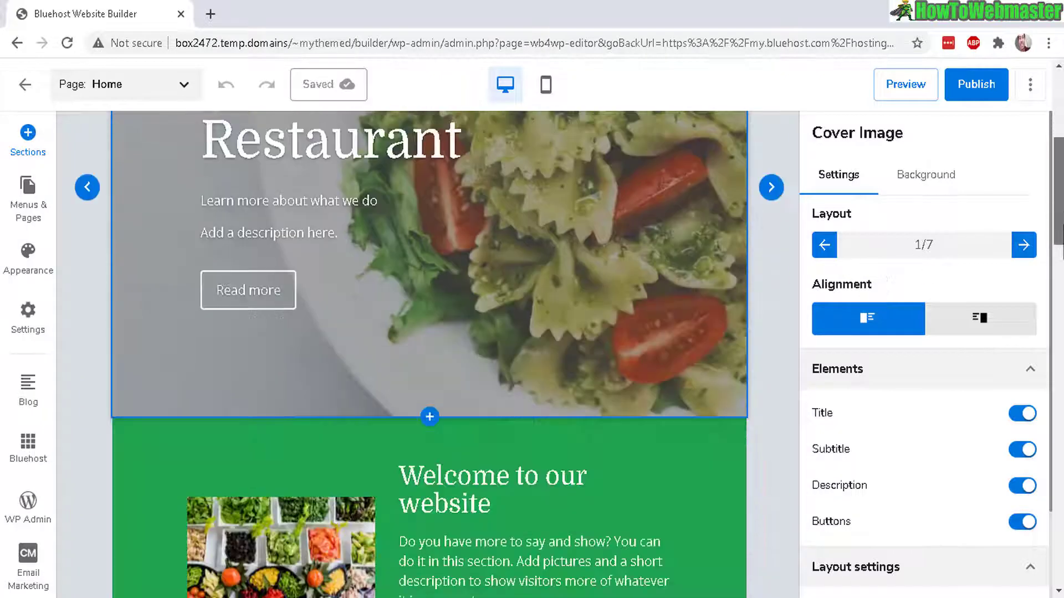
pyautogui.click(267, 194)
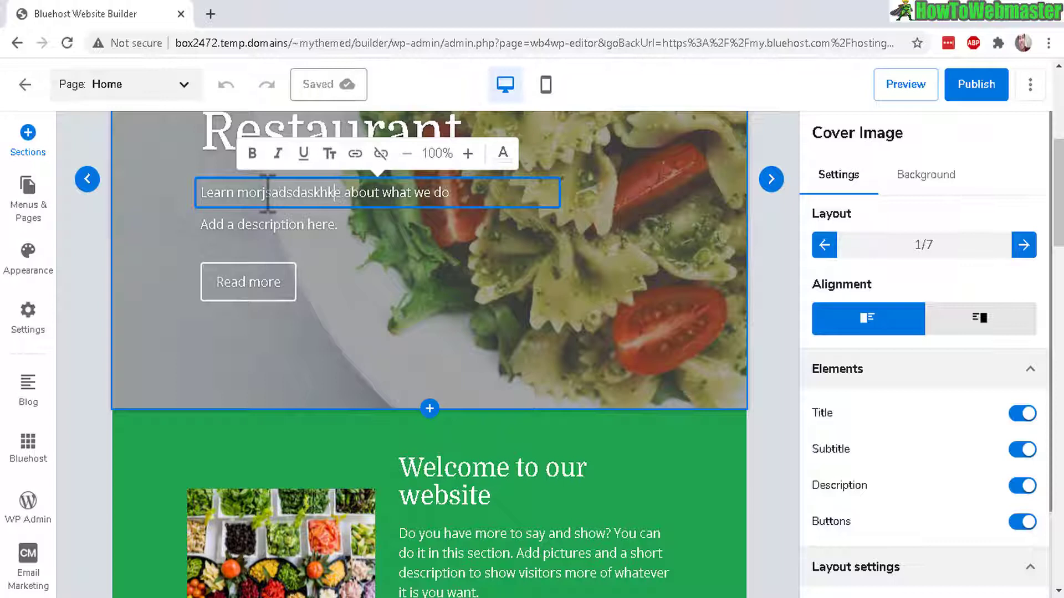
pyautogui.click(241, 282)
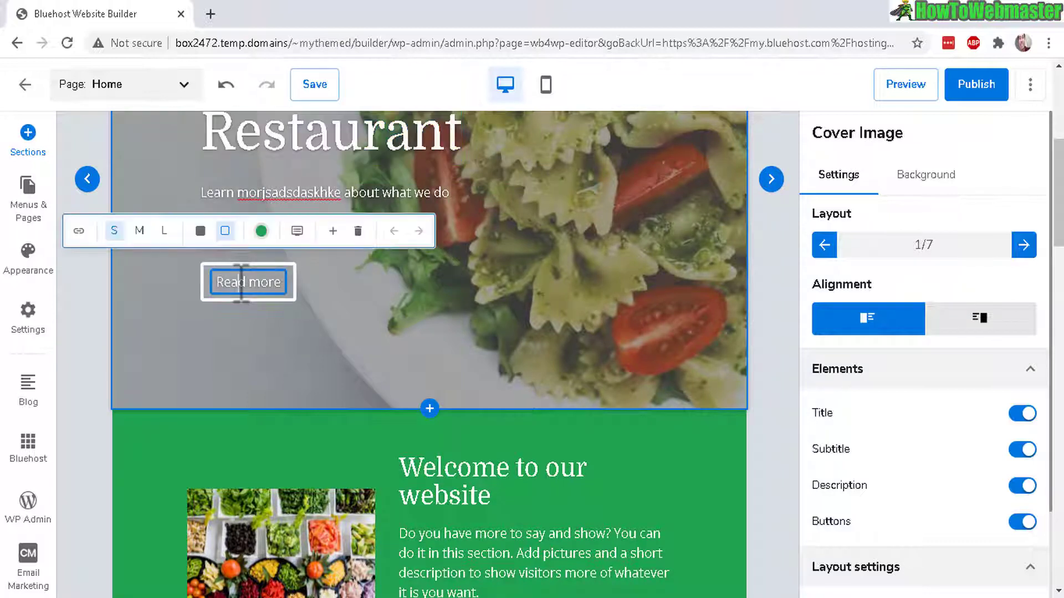
pyautogui.moveTo(281, 284); pyautogui.dragTo(215, 284)
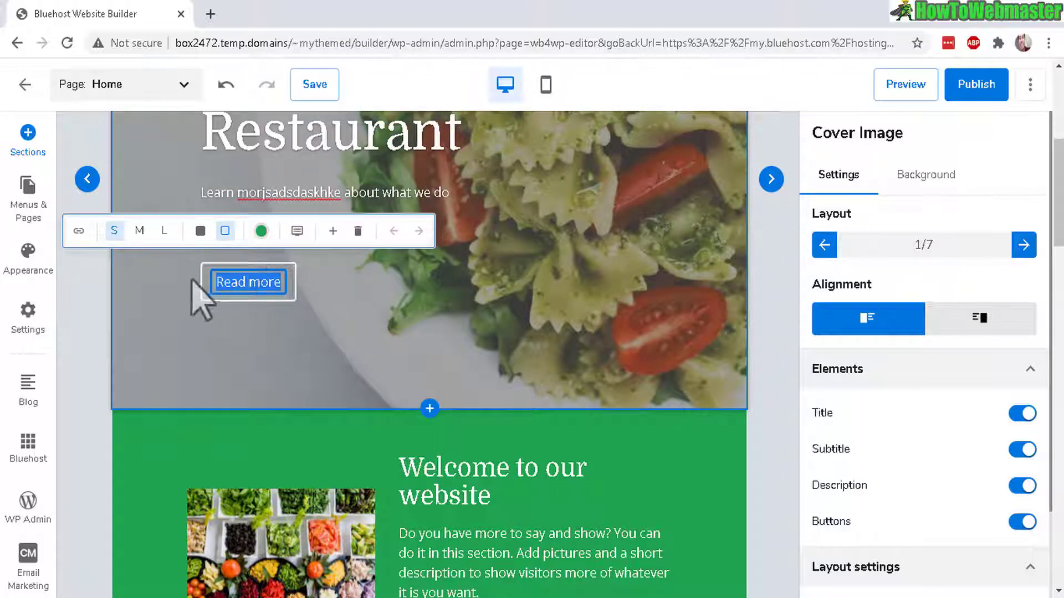
pyautogui.click(79, 230)
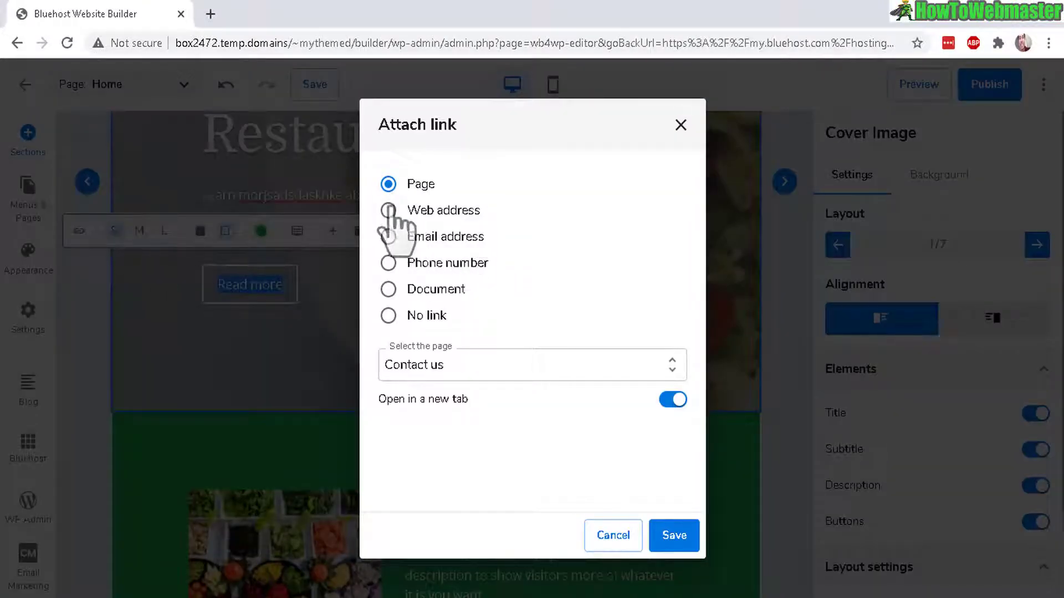
pyautogui.click(448, 364)
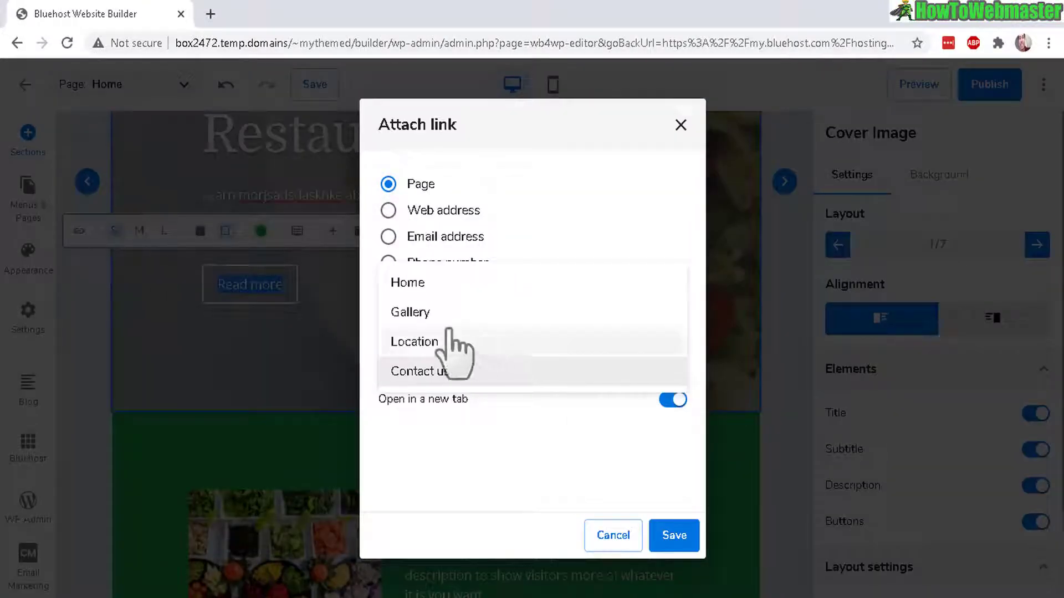
pyautogui.click(389, 211)
pyautogui.click(388, 210)
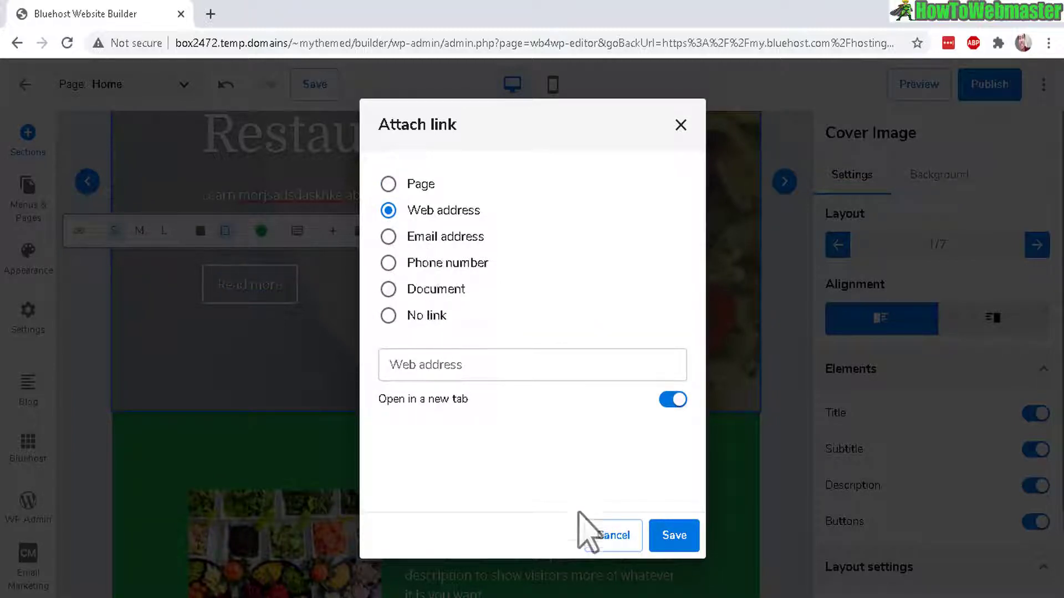
pyautogui.click(613, 537)
pyautogui.scroll(-5, 333, 390)
pyautogui.click(332, 391)
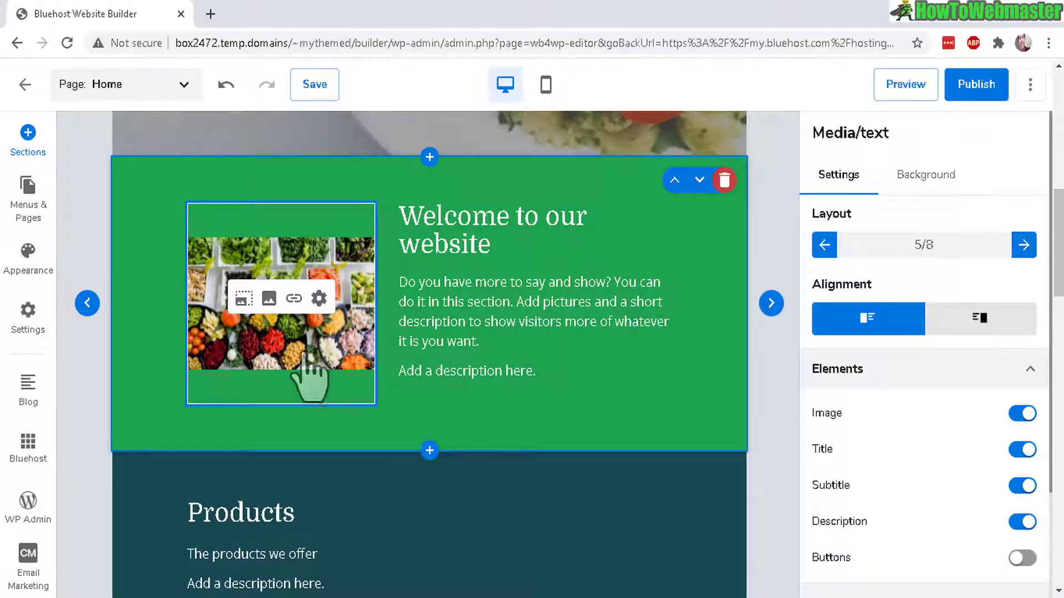
# Open the image library for a Products picture and close it without changes.
pyautogui.click(268, 302)
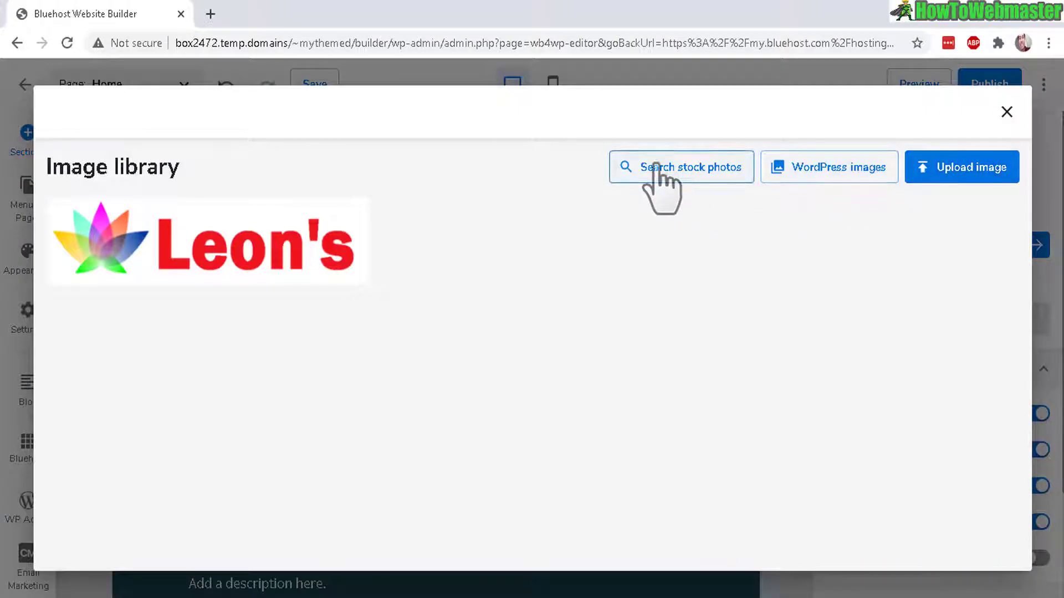
pyautogui.click(1007, 112)
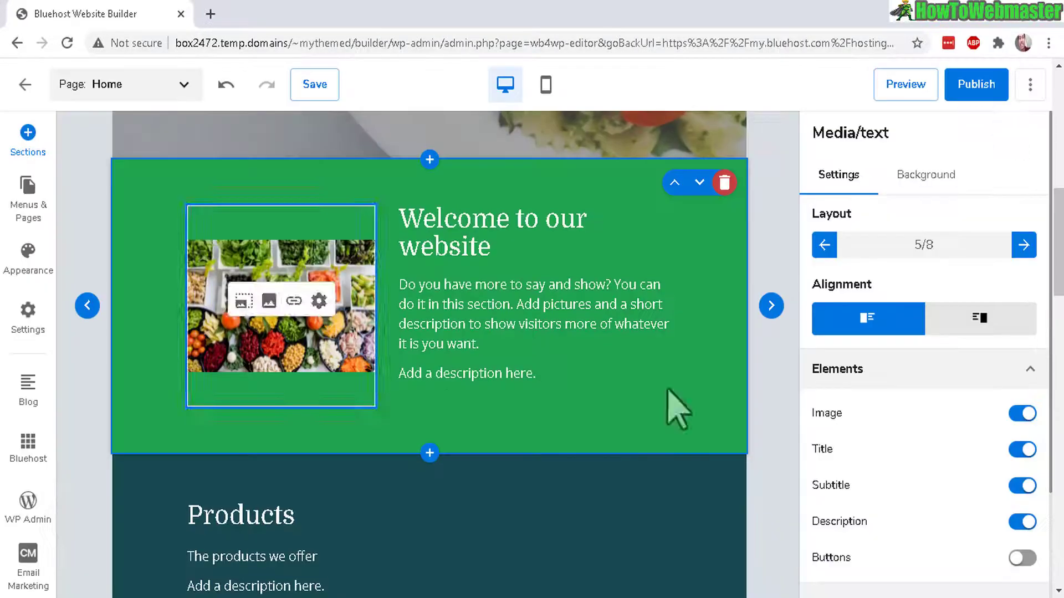
pyautogui.scroll(-5, 720, 158)
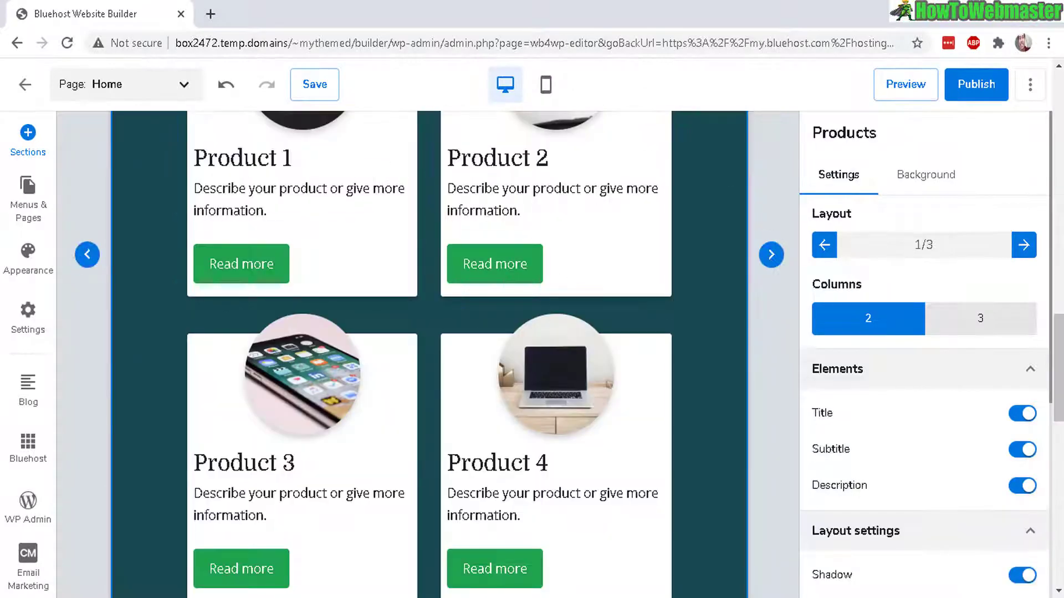
pyautogui.scroll(3, 423, 206)
# Select the Product 1 and Product 2 cards, then the Subscribe form's e-mail field.
pyautogui.click(283, 277)
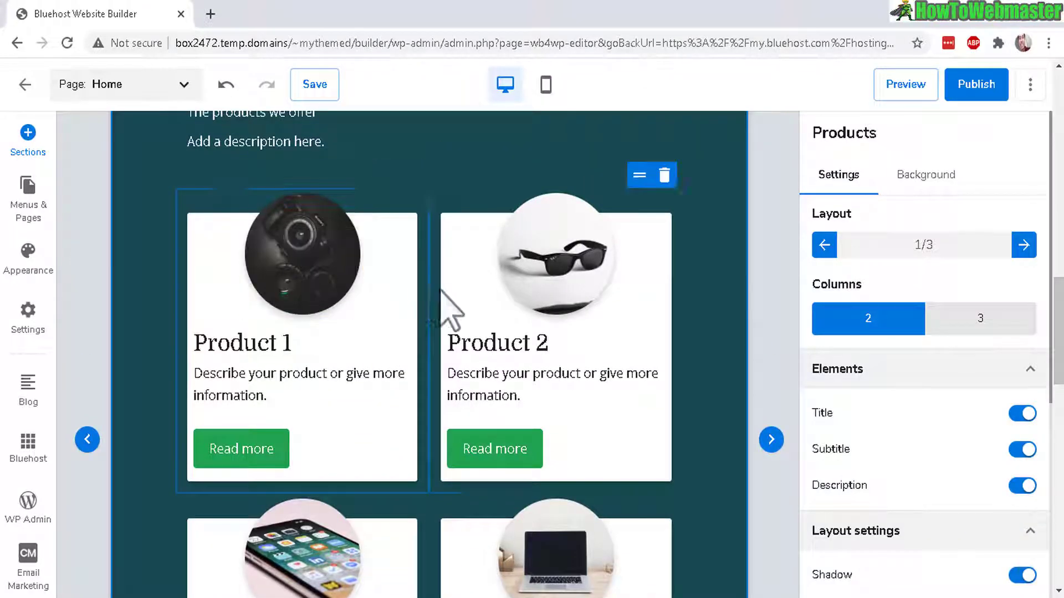
pyautogui.click(463, 332)
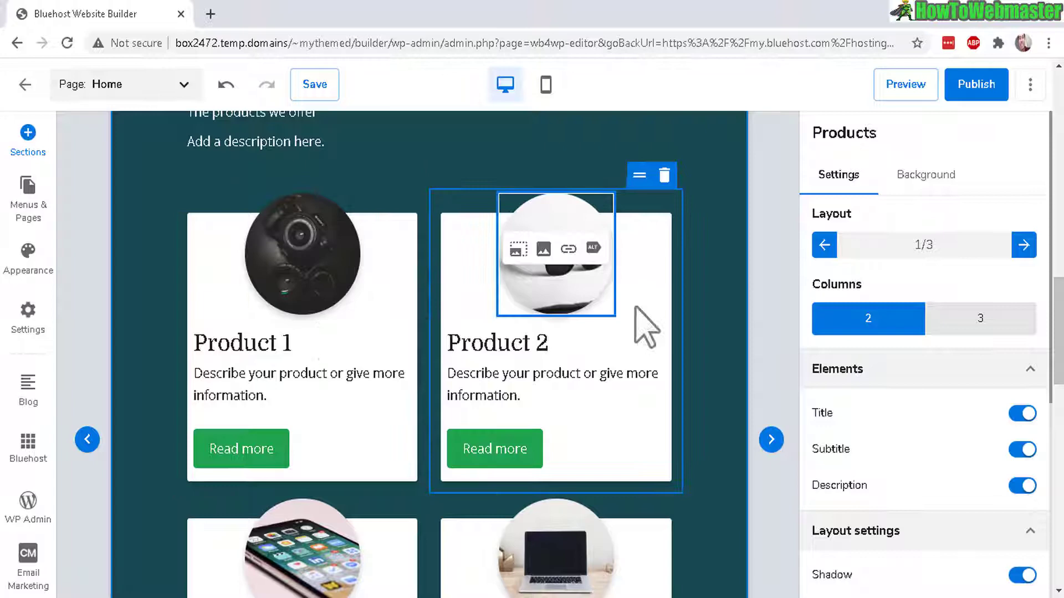
pyautogui.scroll(-10, 675, 344)
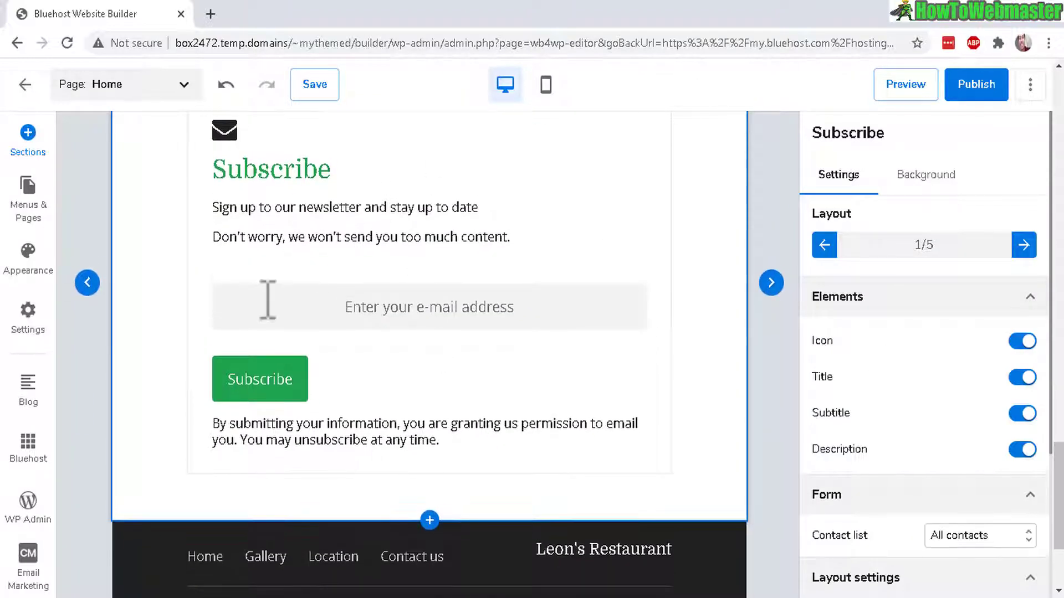
pyautogui.click(269, 302)
pyautogui.scroll(-3, 269, 301)
pyautogui.scroll(15, 677, 554)
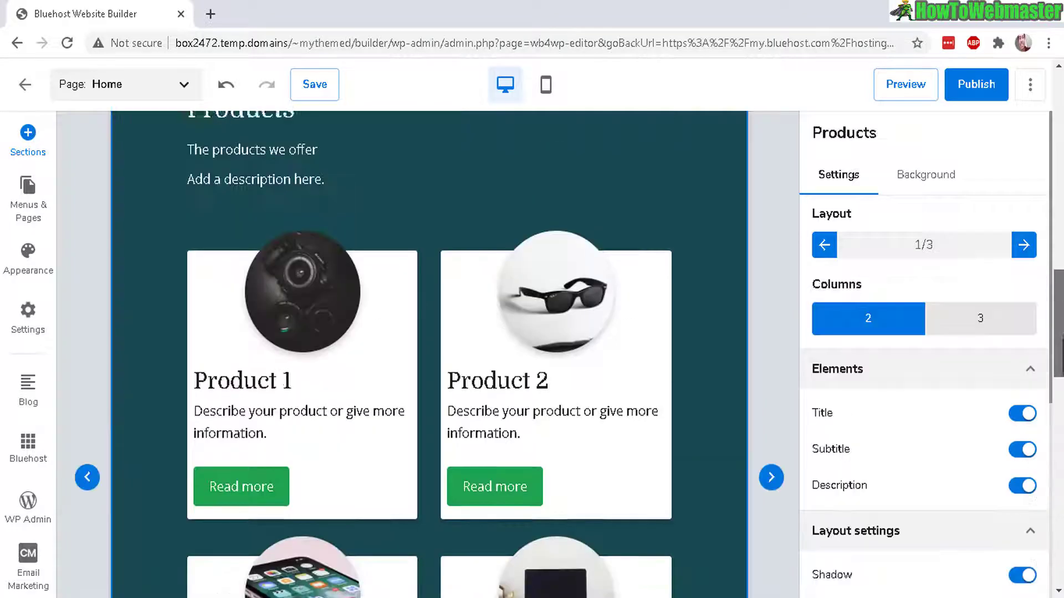
pyautogui.scroll(-15, 316, 468)
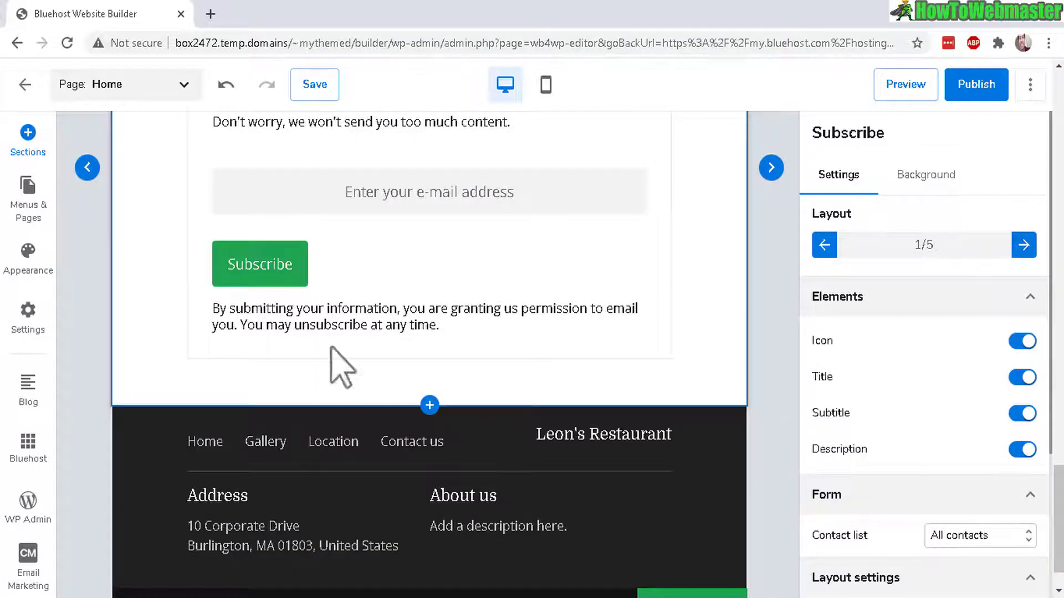
# Switch the editor to the Gallery page from the page list and scroll up to its header.
pyautogui.click(184, 84)
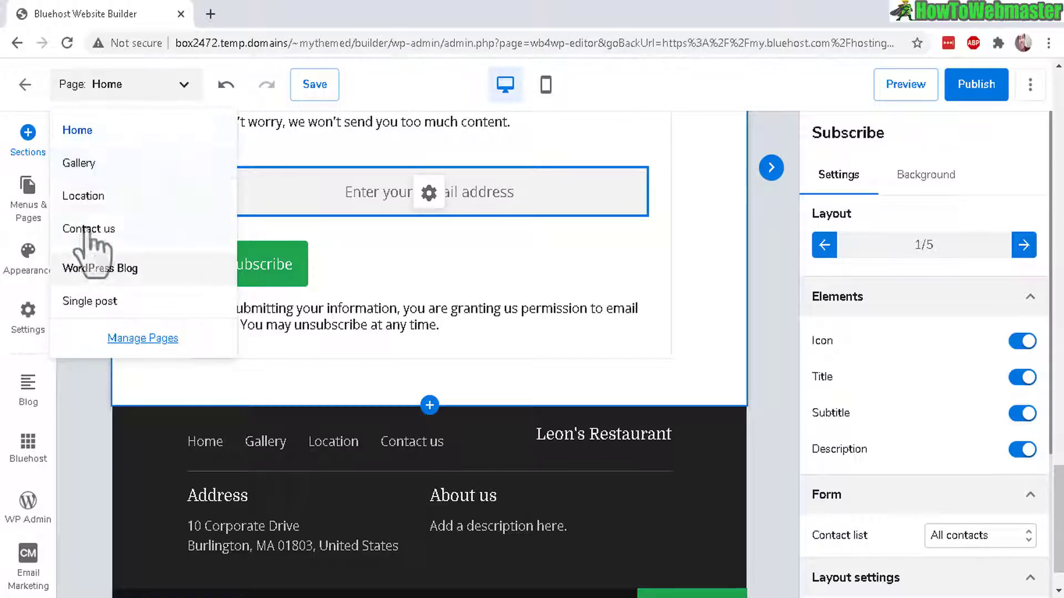
pyautogui.click(83, 164)
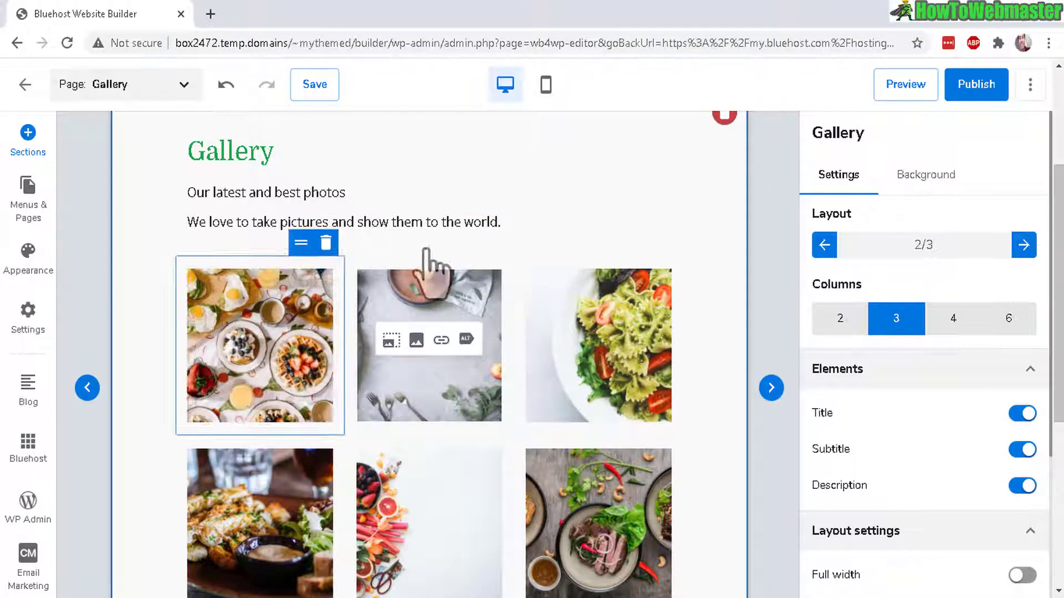
pyautogui.moveTo(613, 333)
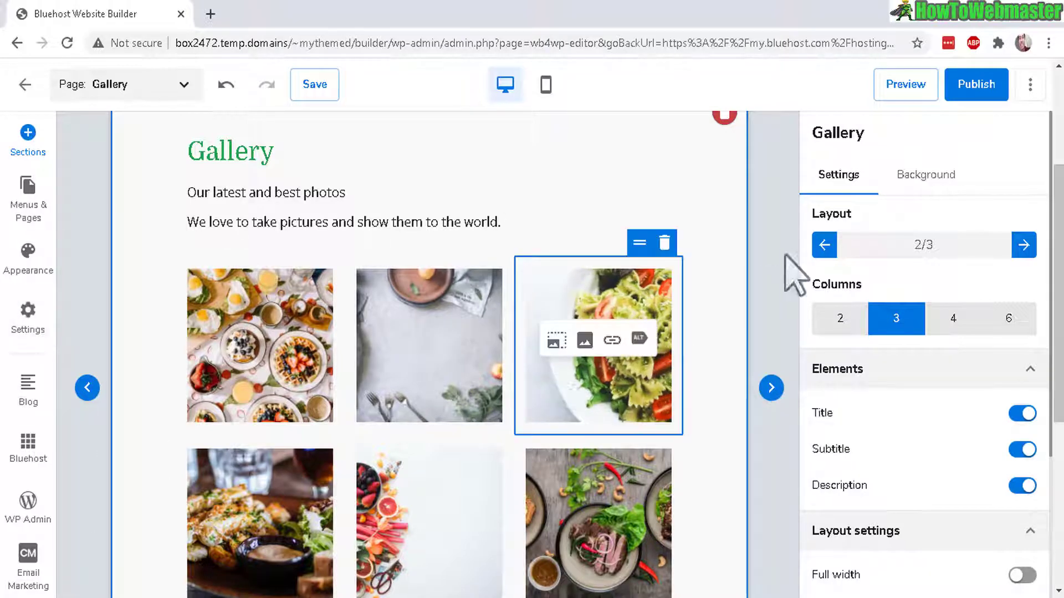
pyautogui.scroll(4, 526, 318)
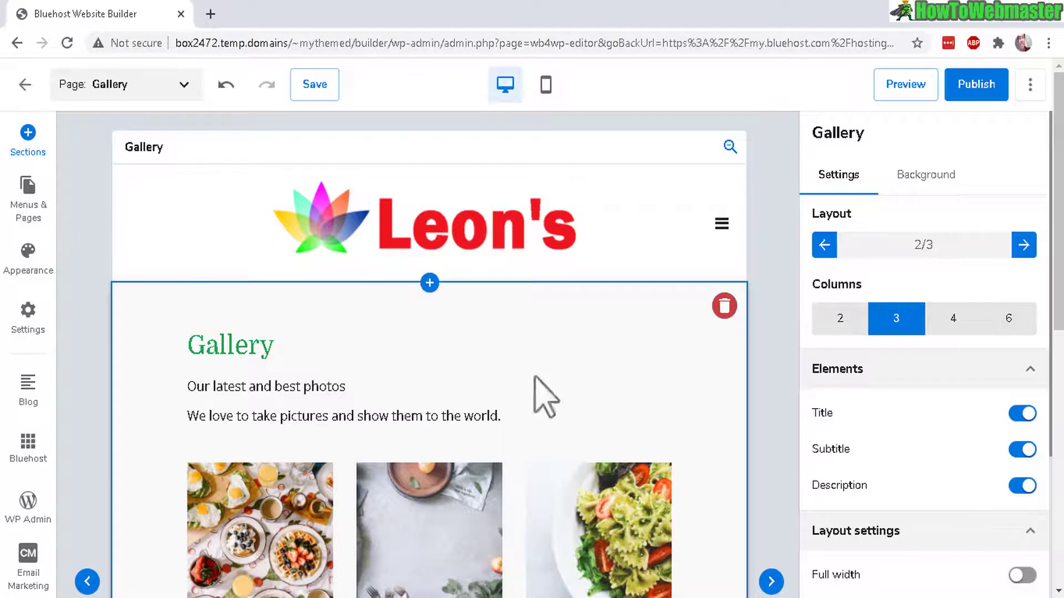
# Insert the Address map layout, with address, phone and email, above the six-photo gallery.
pyautogui.click(436, 284)
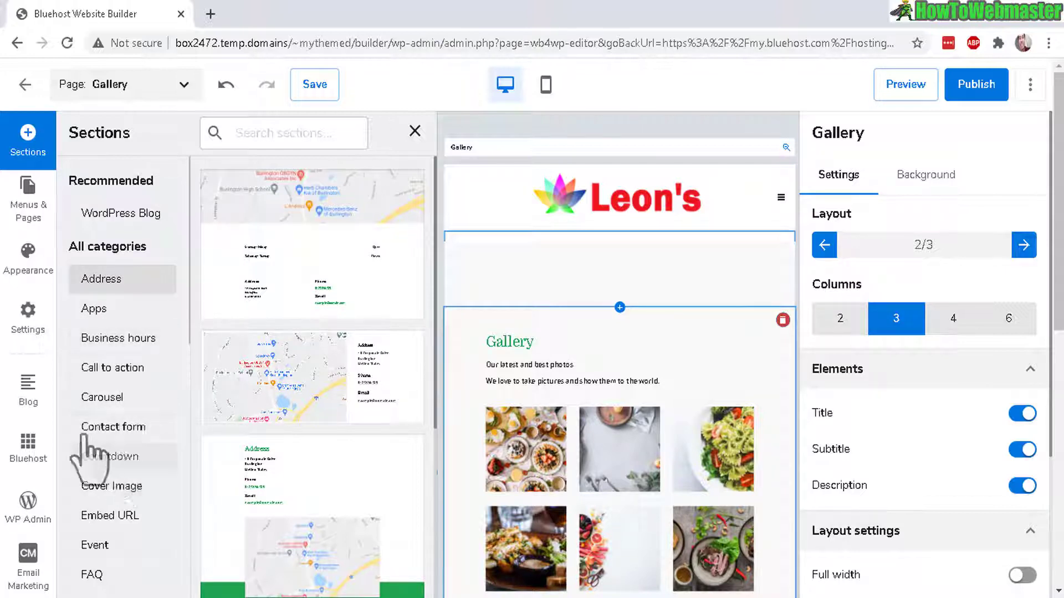
pyautogui.moveTo(317, 408); pyautogui.dragTo(593, 290)
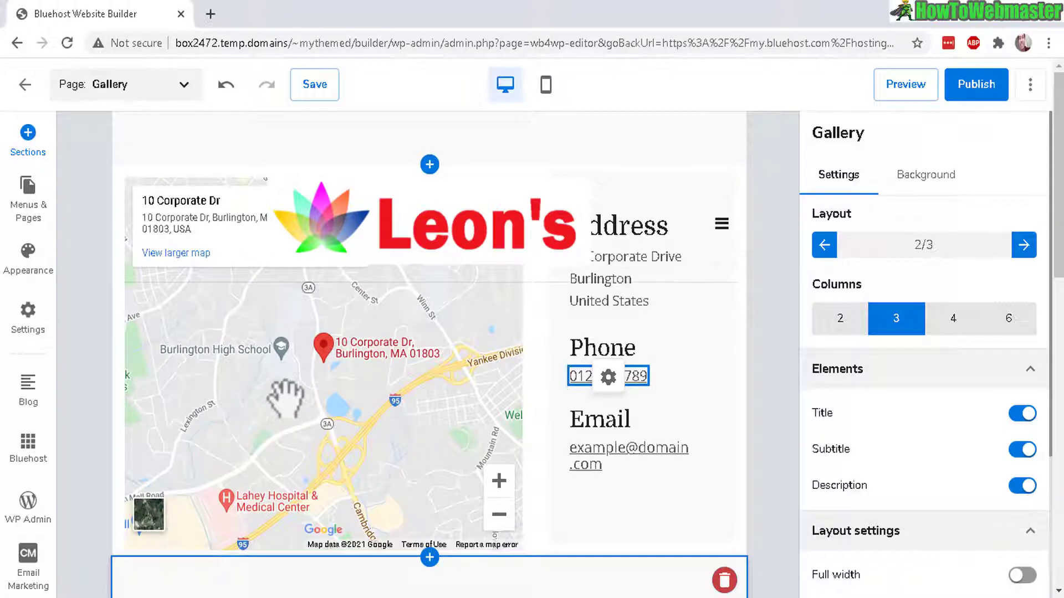
pyautogui.scroll(-2, 468, 284)
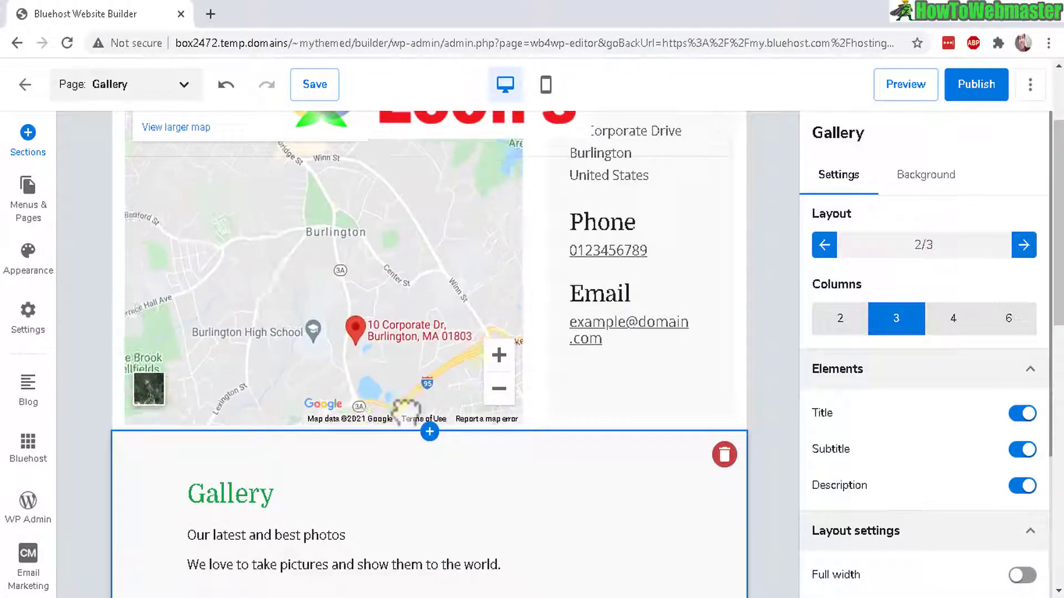
pyautogui.scroll(-6, 701, 481)
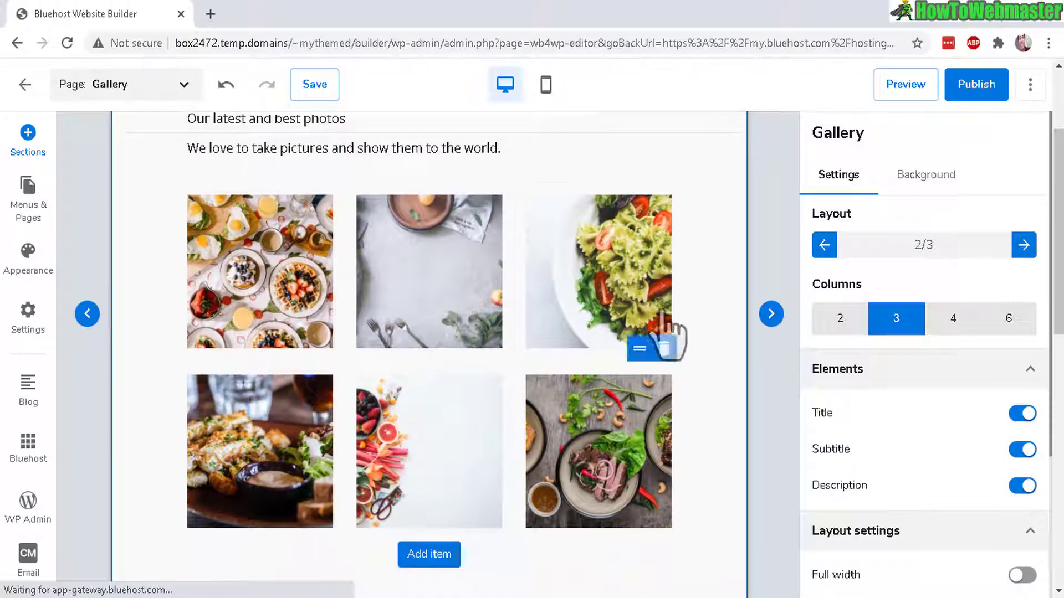
pyautogui.scroll(2, 667, 332)
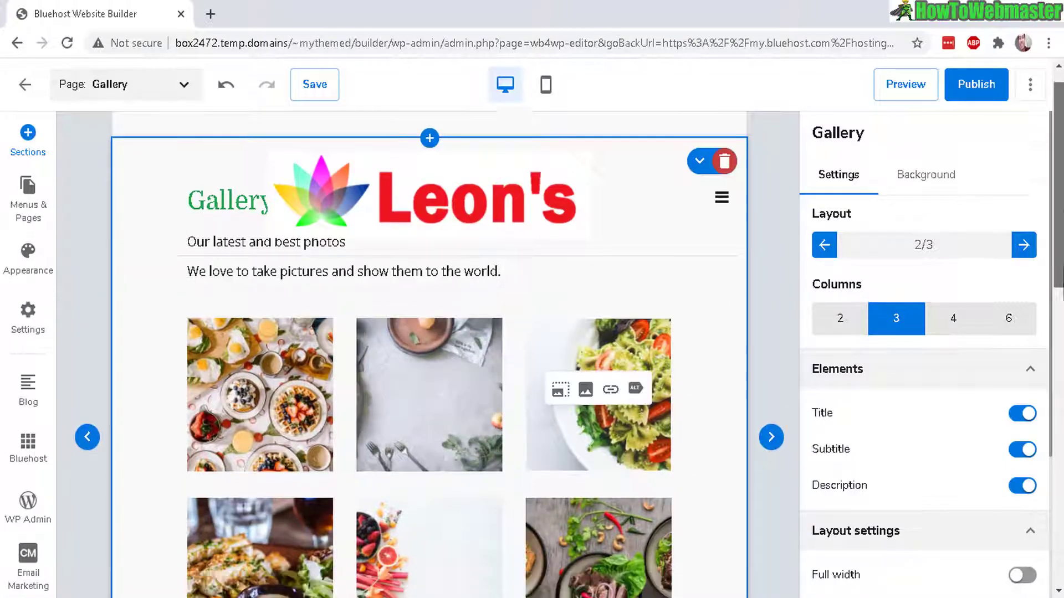
pyautogui.scroll(-8, 430, 304)
pyautogui.scroll(8, 482, 341)
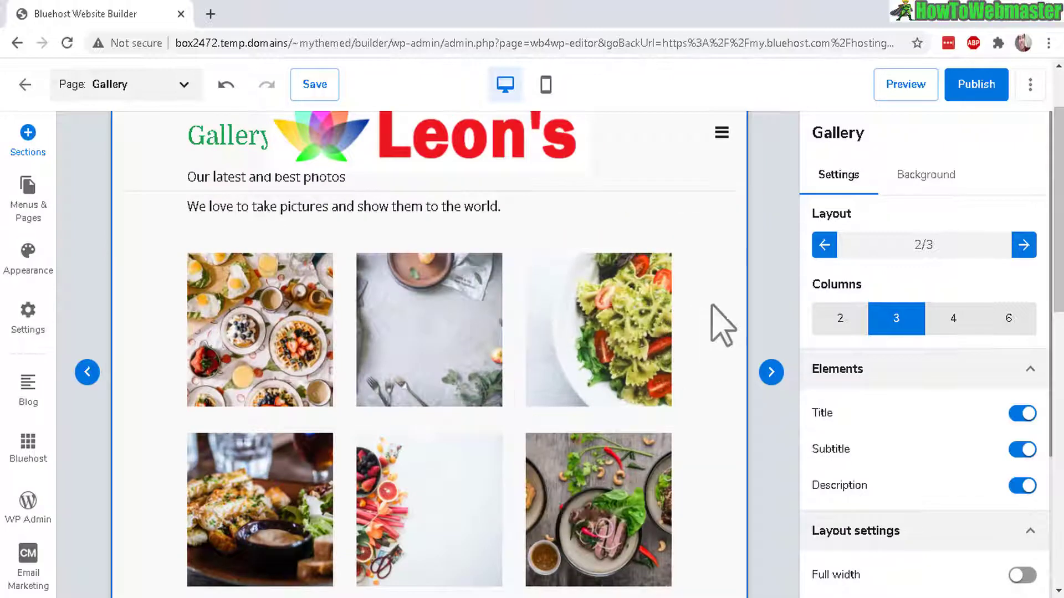
# Preview the site on desktop, scroll the Gallery page, then view the Home page's Welcome to Leon's Restaurant cover.
pyautogui.click(901, 85)
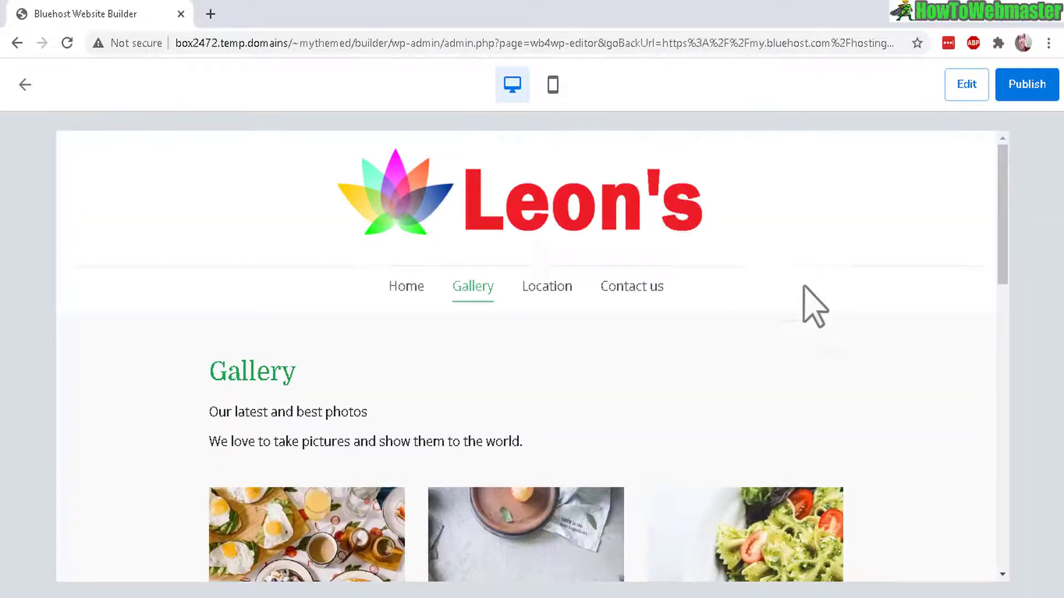
pyautogui.moveTo(1001, 161); pyautogui.dragTo(974, 244)
pyautogui.click(416, 264)
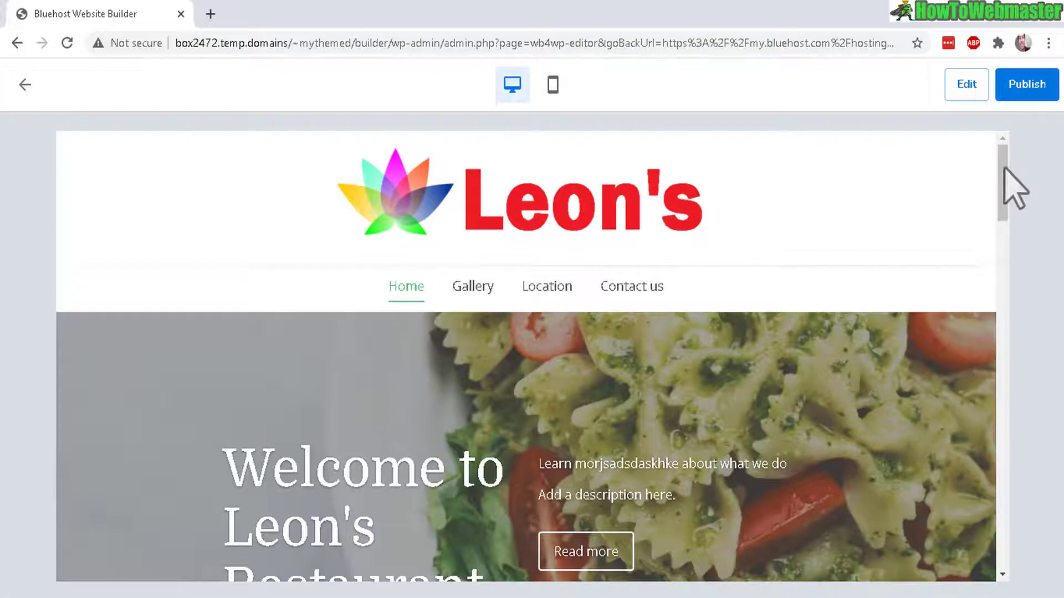
pyautogui.moveTo(998, 173); pyautogui.dragTo(999, 232)
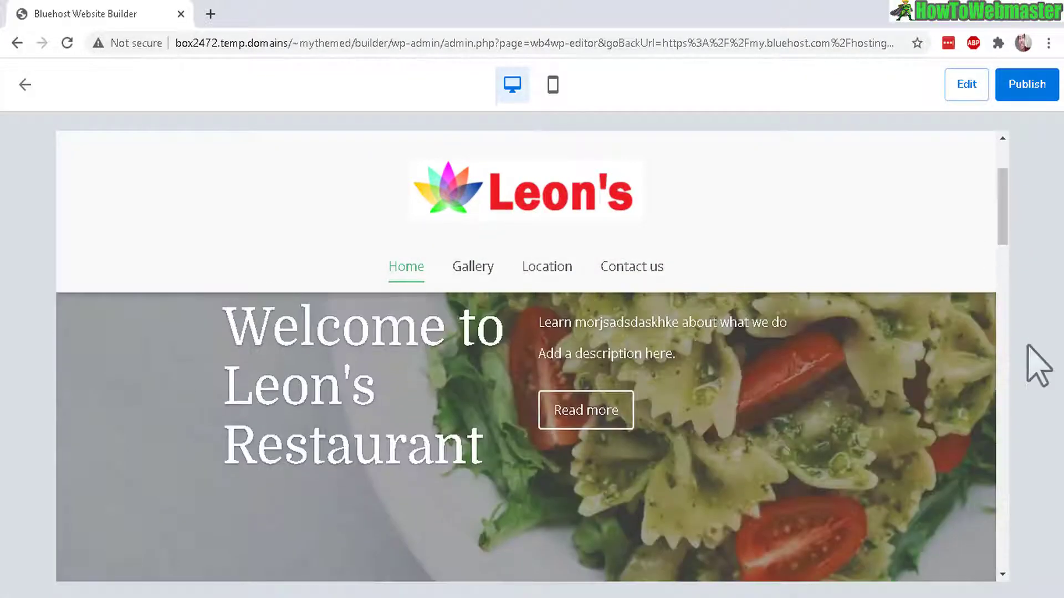
# Switch the preview to mobile and browse the Gallery page's heading, food photos and map.
pyautogui.click(552, 86)
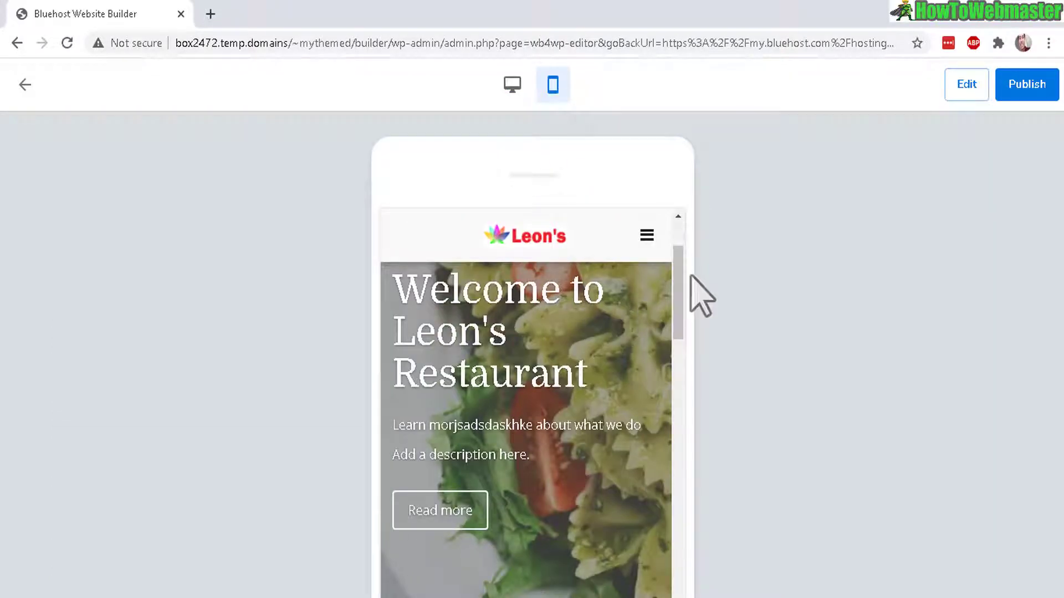
pyautogui.moveTo(676, 271); pyautogui.dragTo(677, 227)
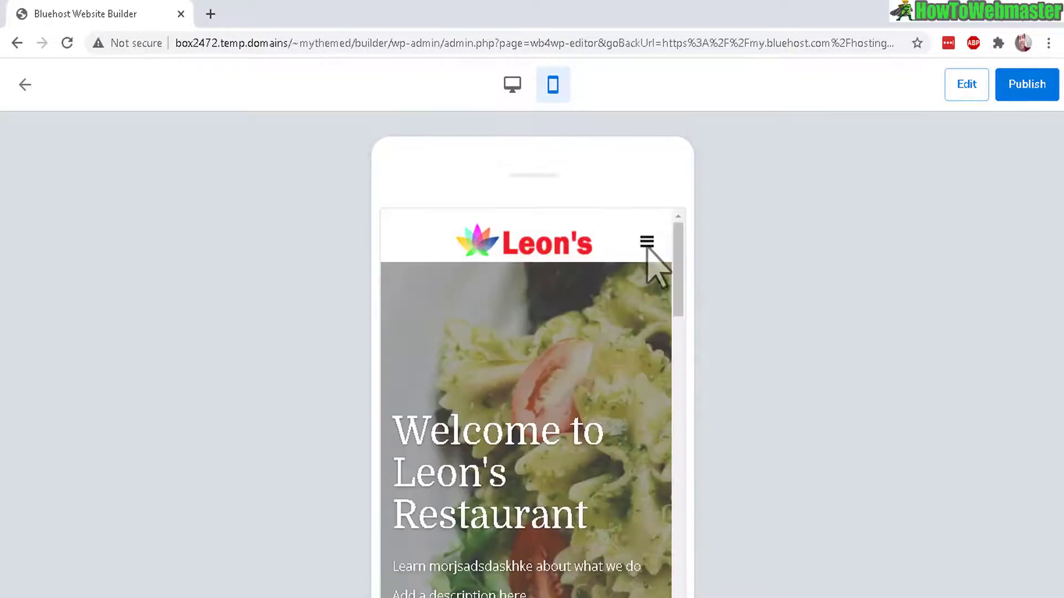
pyautogui.click(647, 247)
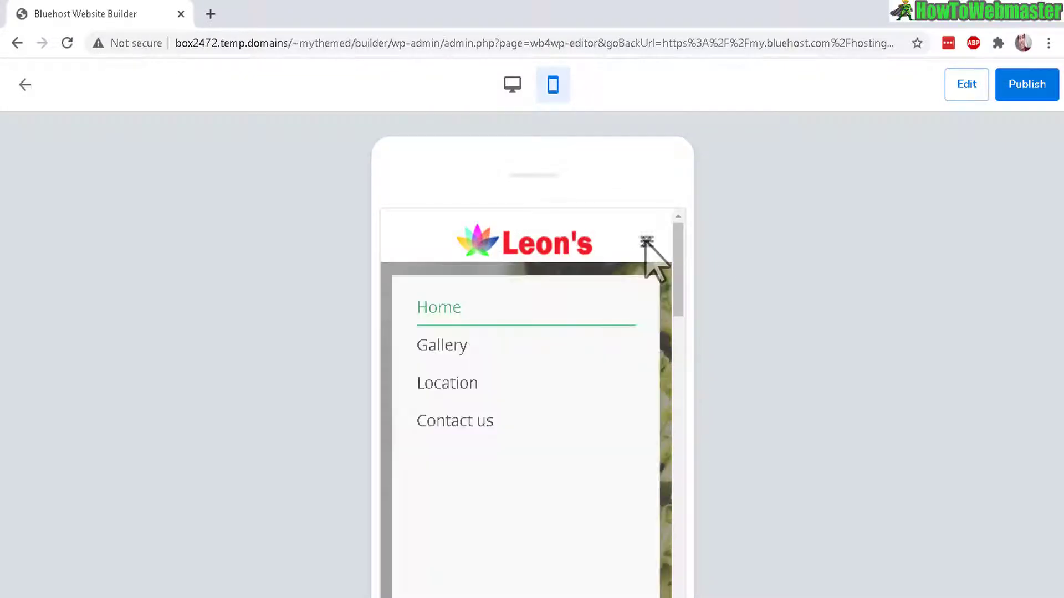
pyautogui.click(459, 338)
pyautogui.moveTo(681, 316); pyautogui.dragTo(677, 536)
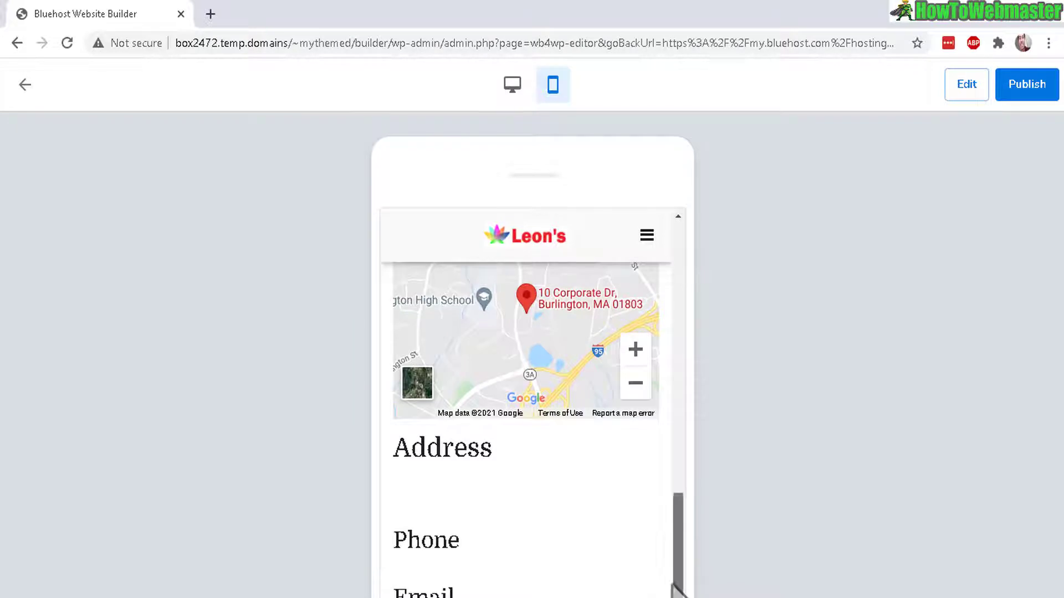
pyautogui.moveTo(673, 585); pyautogui.dragTo(790, 249)
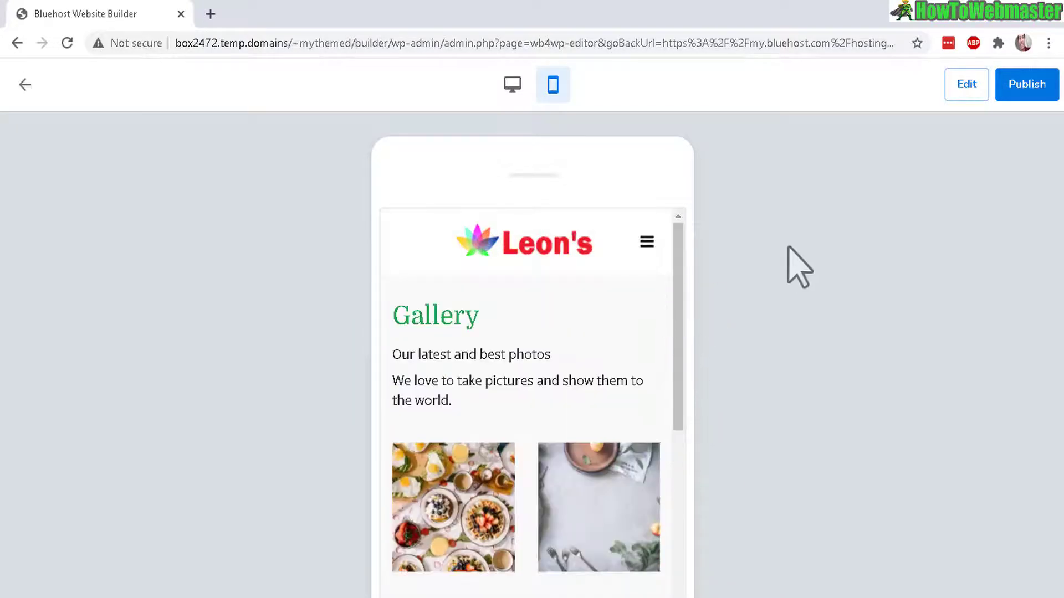
# Publish Leon's Restaurant, then open the 'Your site is live!' link in a new tab.
pyautogui.click(1028, 86)
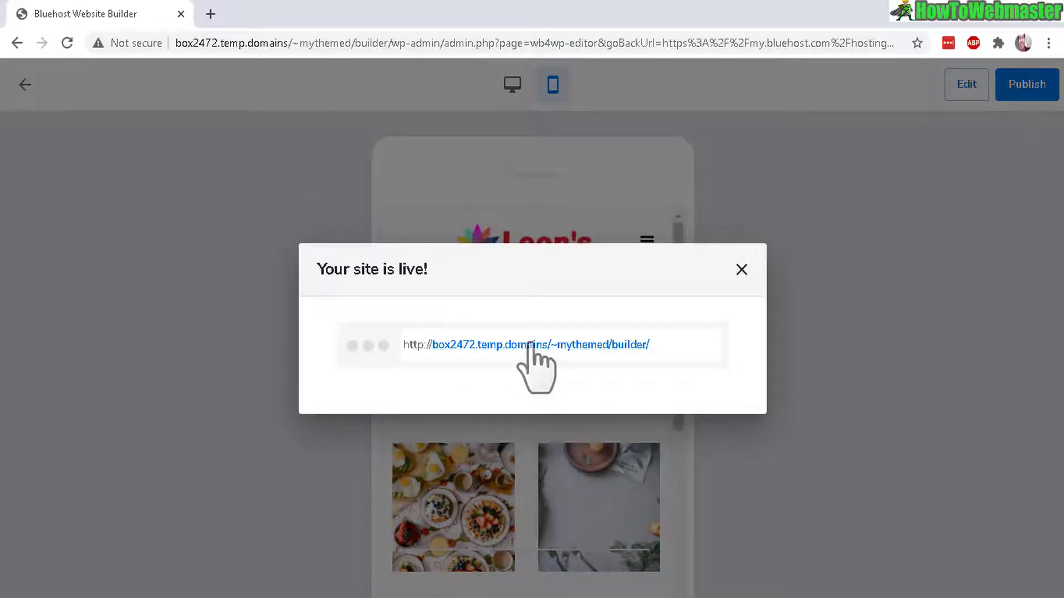
pyautogui.rightClick(532, 344)
pyautogui.click(560, 355)
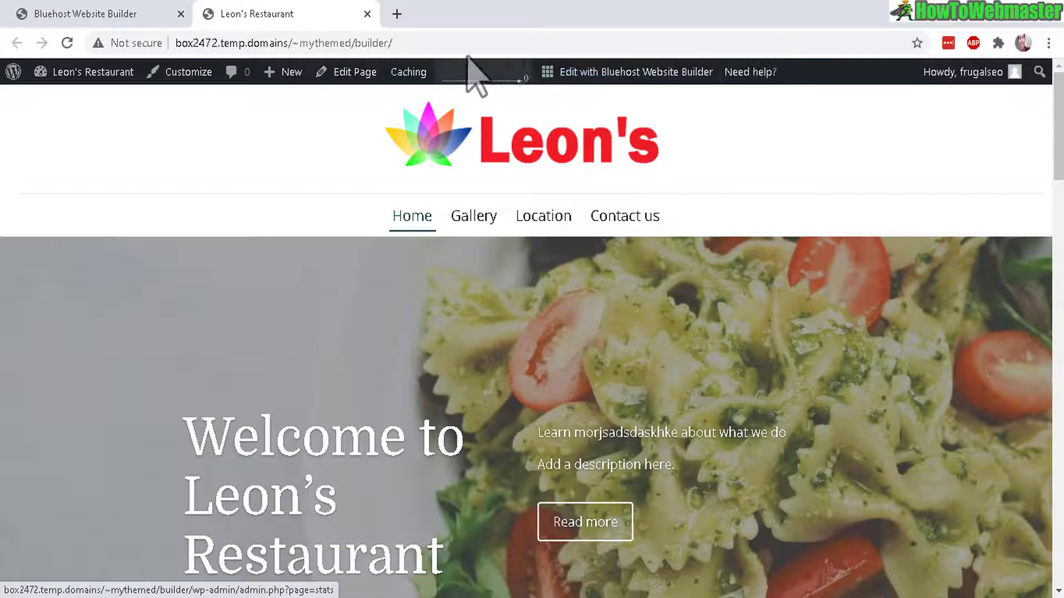
pyautogui.moveTo(284, 72)
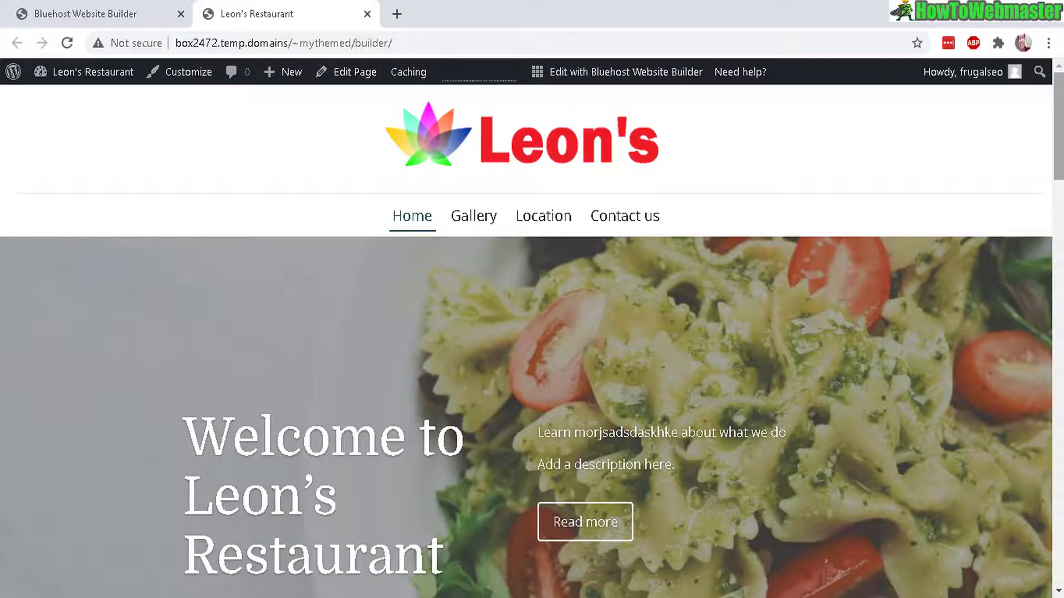
pyautogui.scroll(-6, 292, 232)
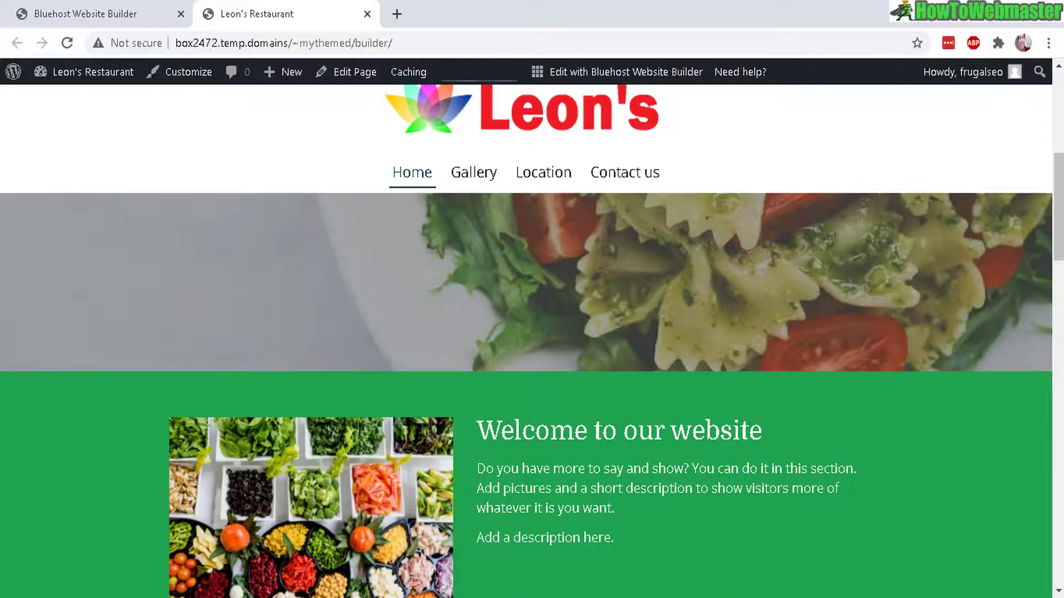
pyautogui.scroll(-10, 532, 342)
pyautogui.scroll(15, 532, 341)
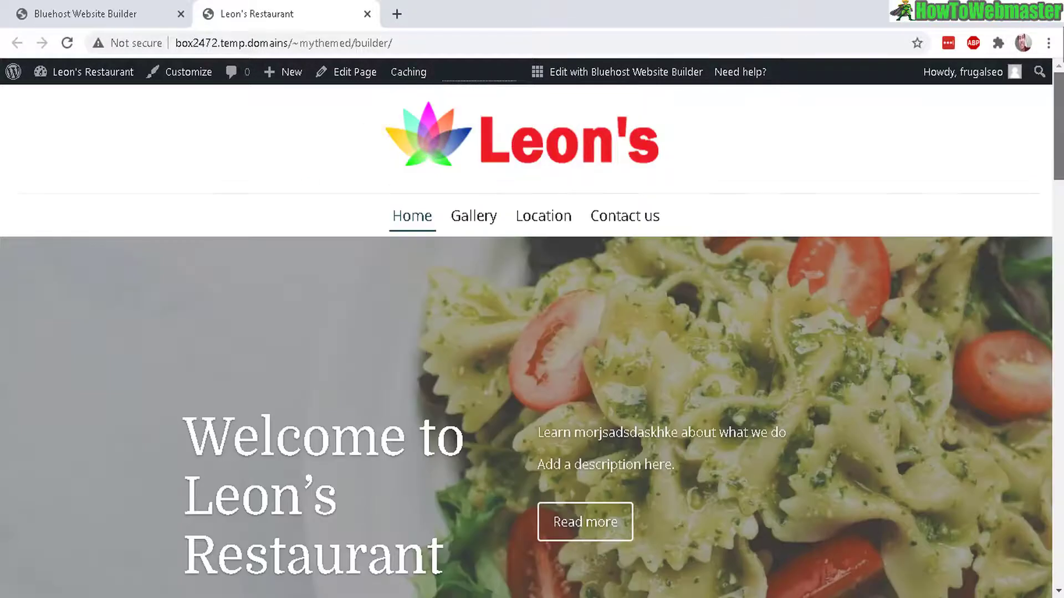